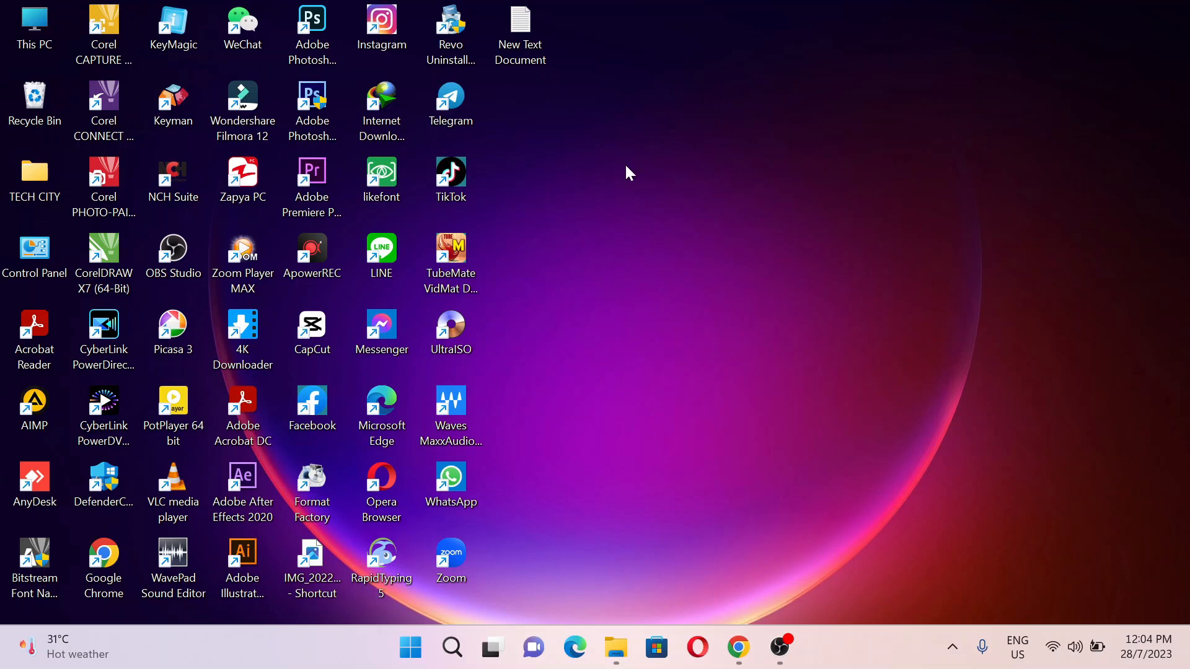
# Step: Start Adobe Photoshop and open the portrait 13-2 from the Photoshop Exercise folder
pyautogui.doubleClick(302, 112)
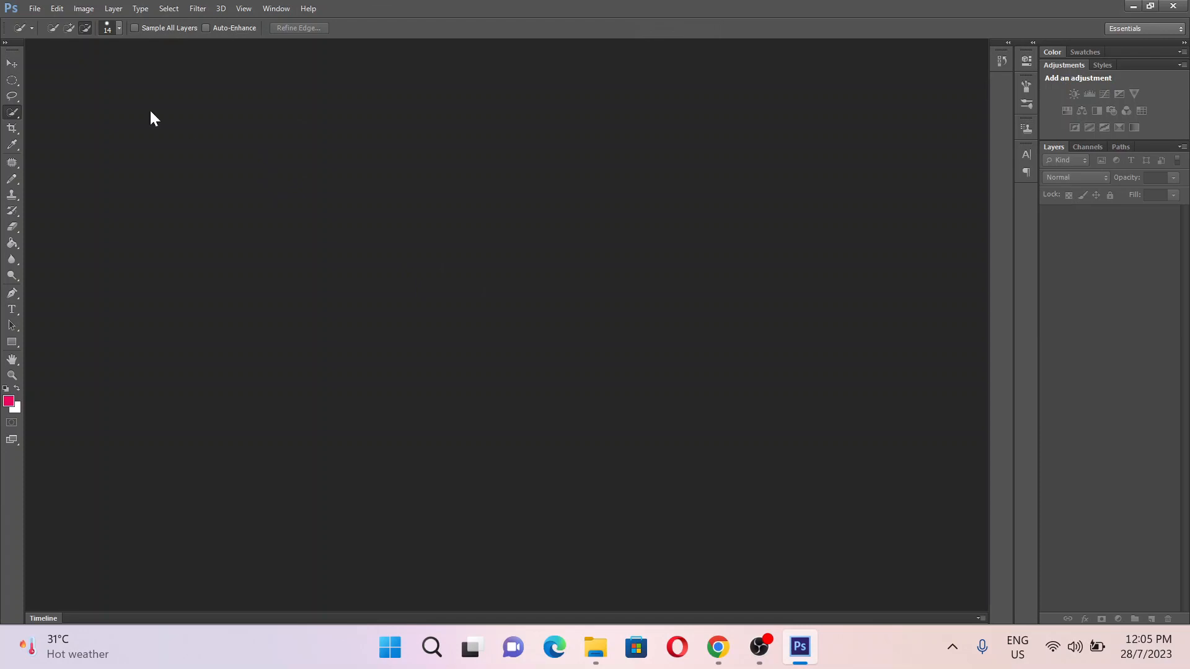
pyautogui.click(34, 8)
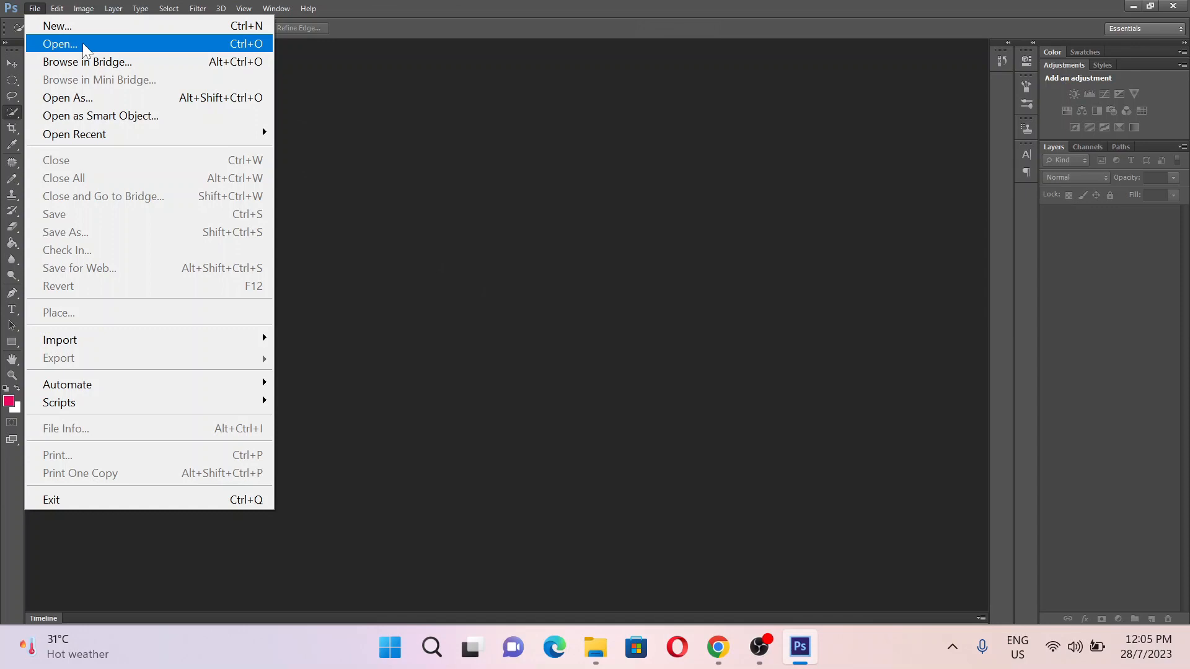
pyautogui.click(441, 142)
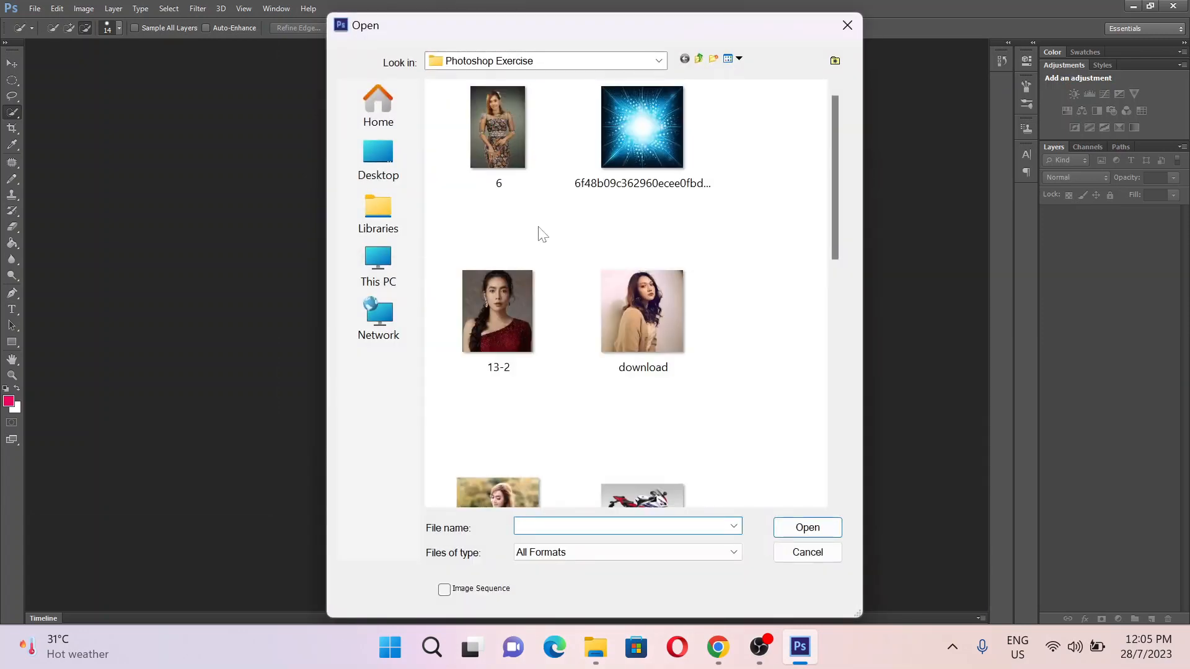
pyautogui.click(538, 296)
pyautogui.click(819, 530)
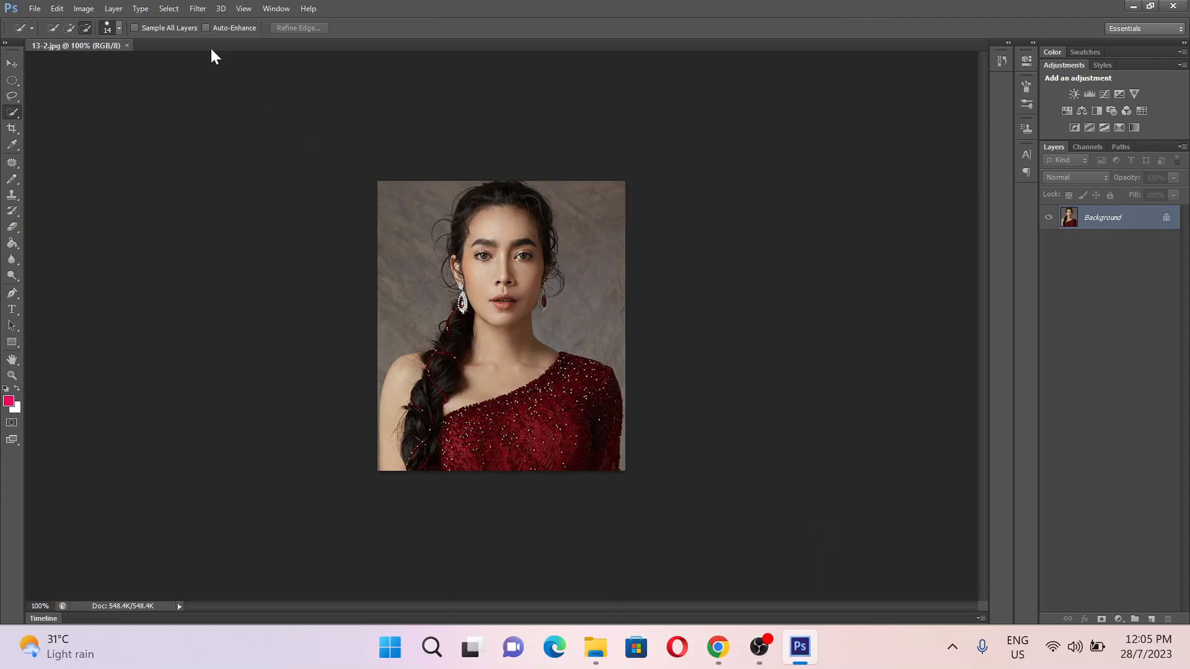
pyautogui.click(35, 12)
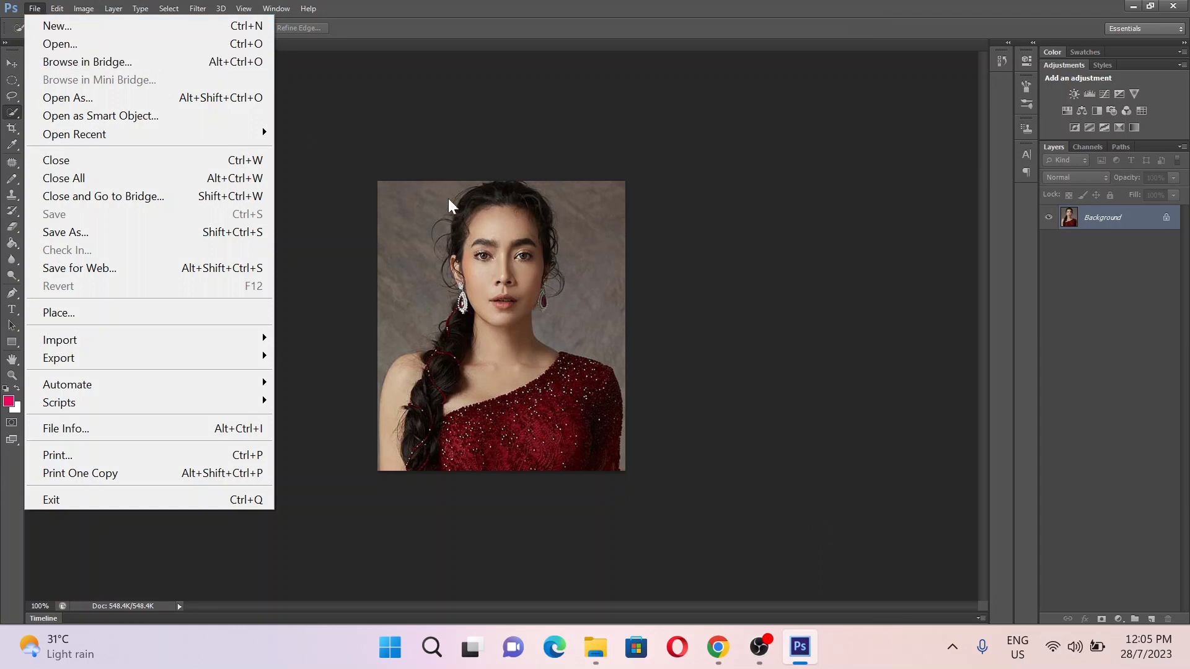
pyautogui.click(452, 254)
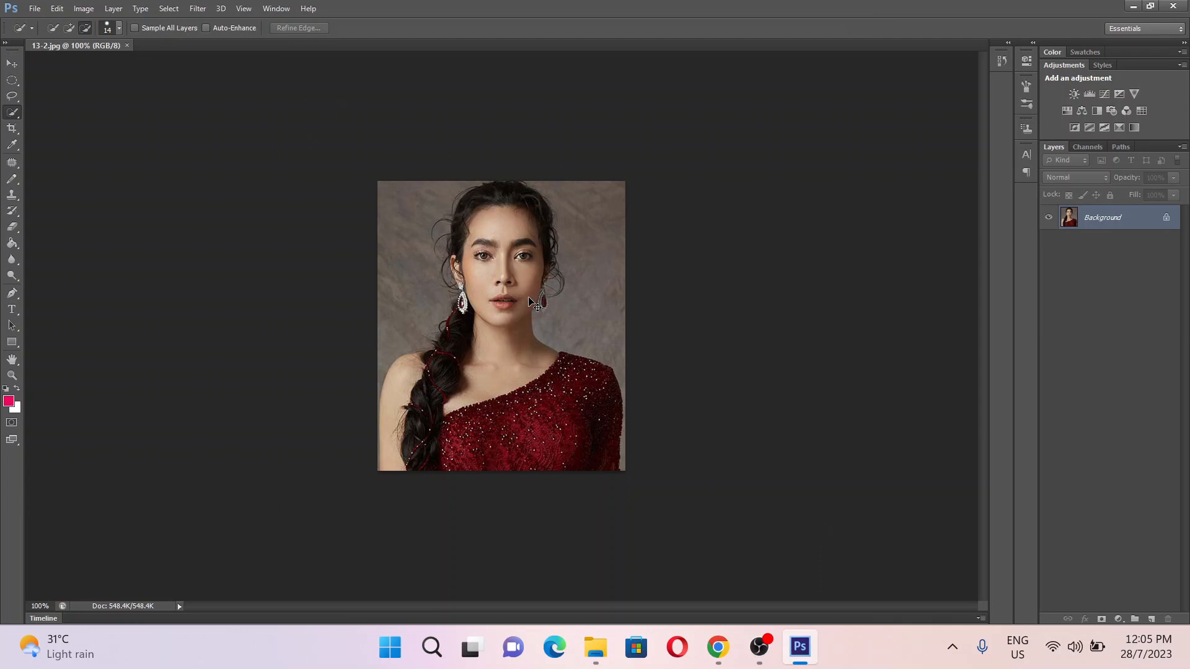
# Step: Add a new blank layer above the photo and fill it with the pink foreground color using the Paint Bucket
pyautogui.hotkey('ctrl', 'shift', 'n')
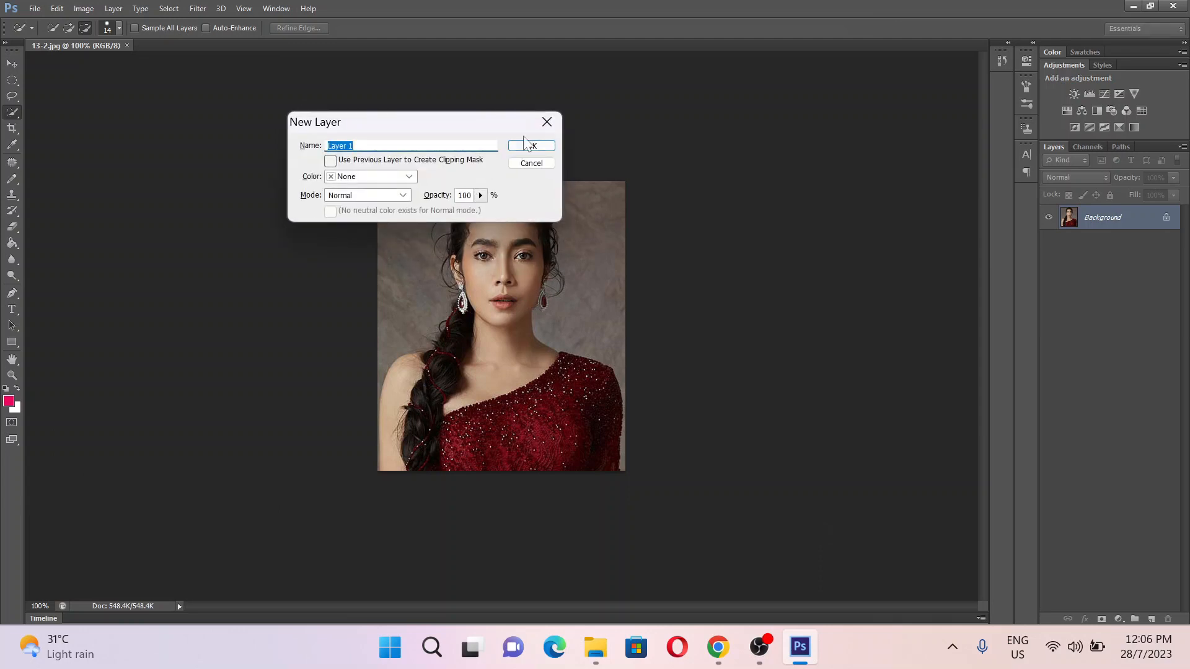
pyautogui.click(531, 147)
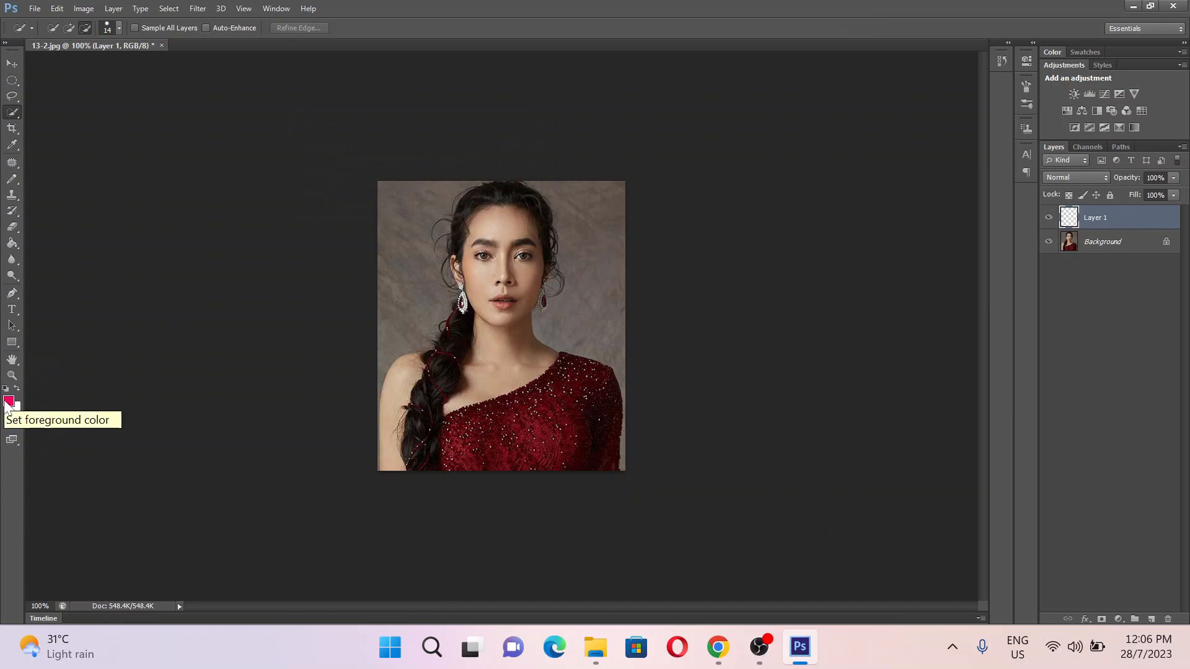
pyautogui.click(8, 402)
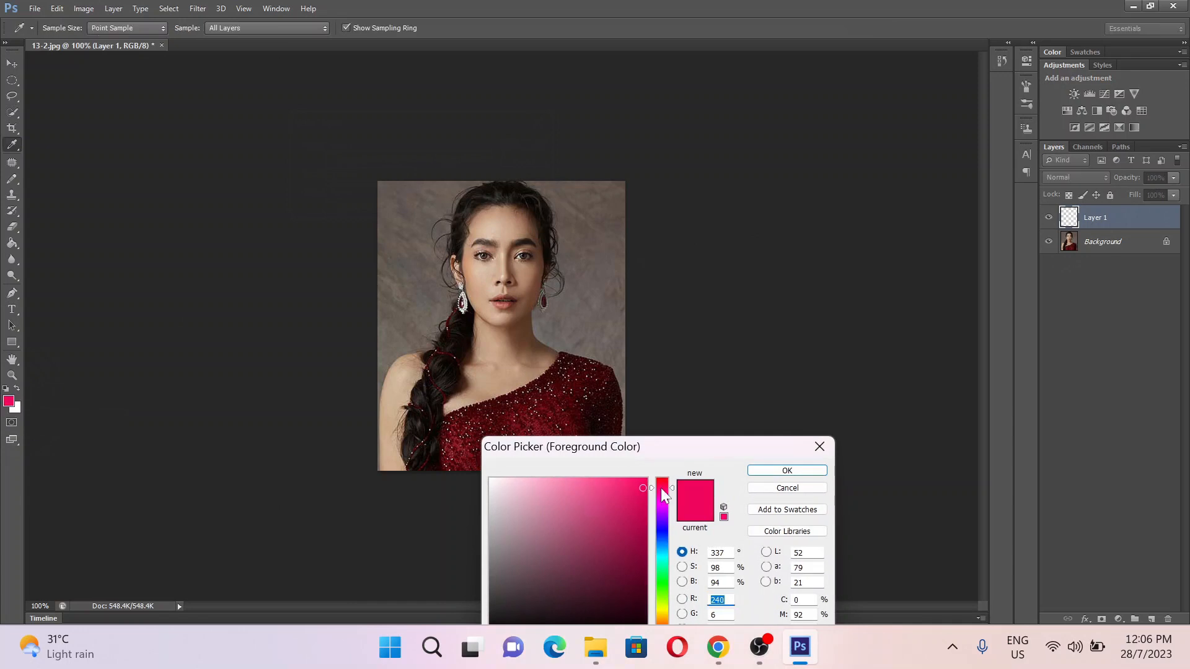
pyautogui.click(751, 472)
pyautogui.press('w')
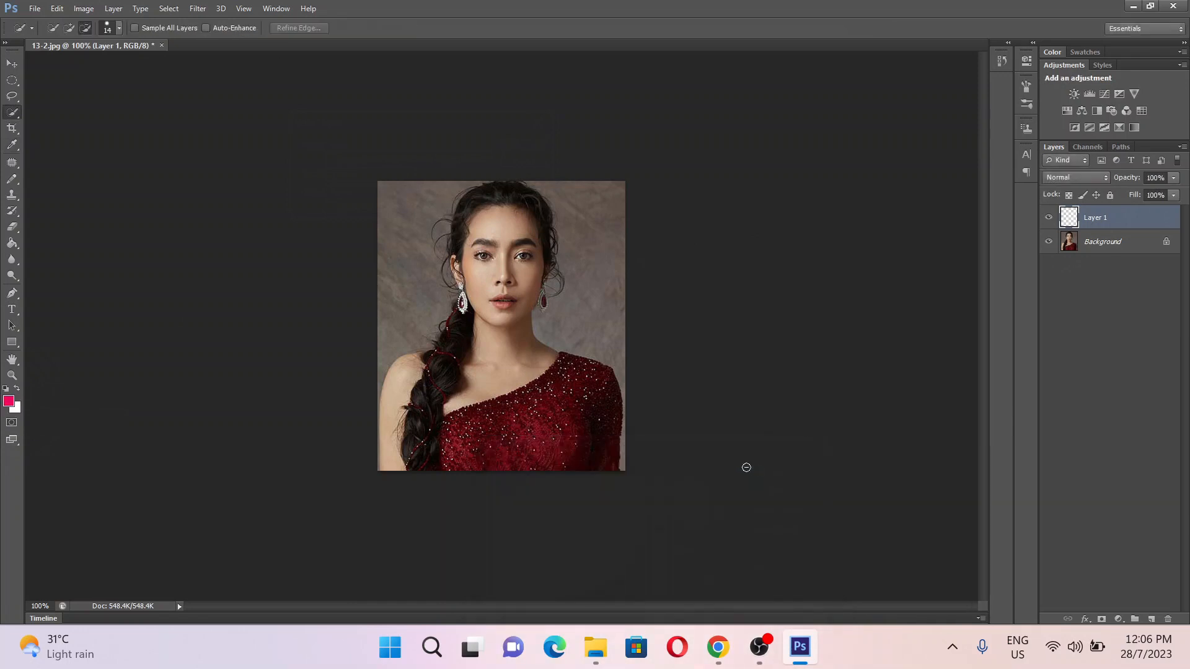
pyautogui.click(11, 246)
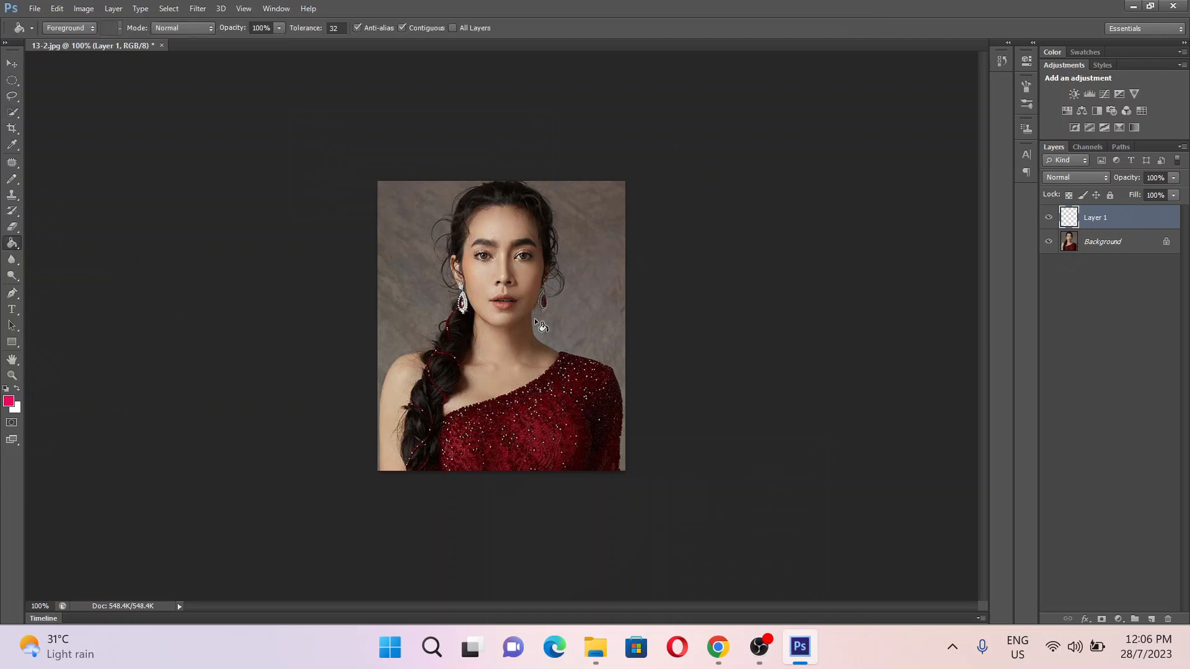
pyautogui.click(490, 282)
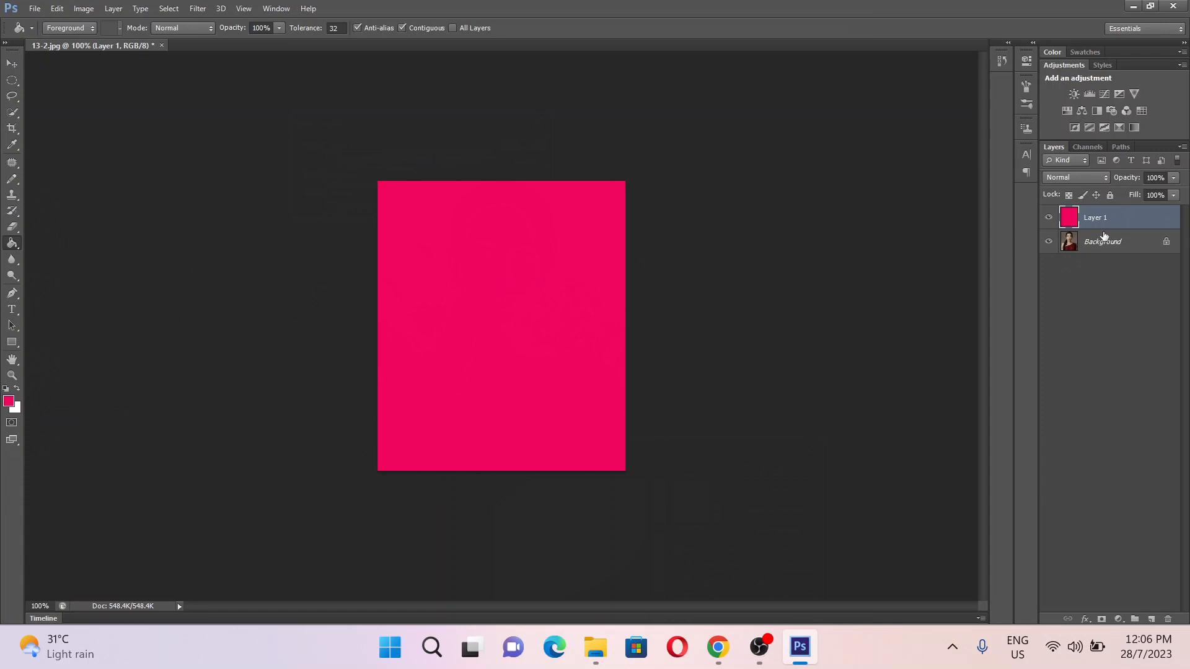
# Step: Try to move the pink Layer 1 below the locked Background layer
pyautogui.click(1106, 245)
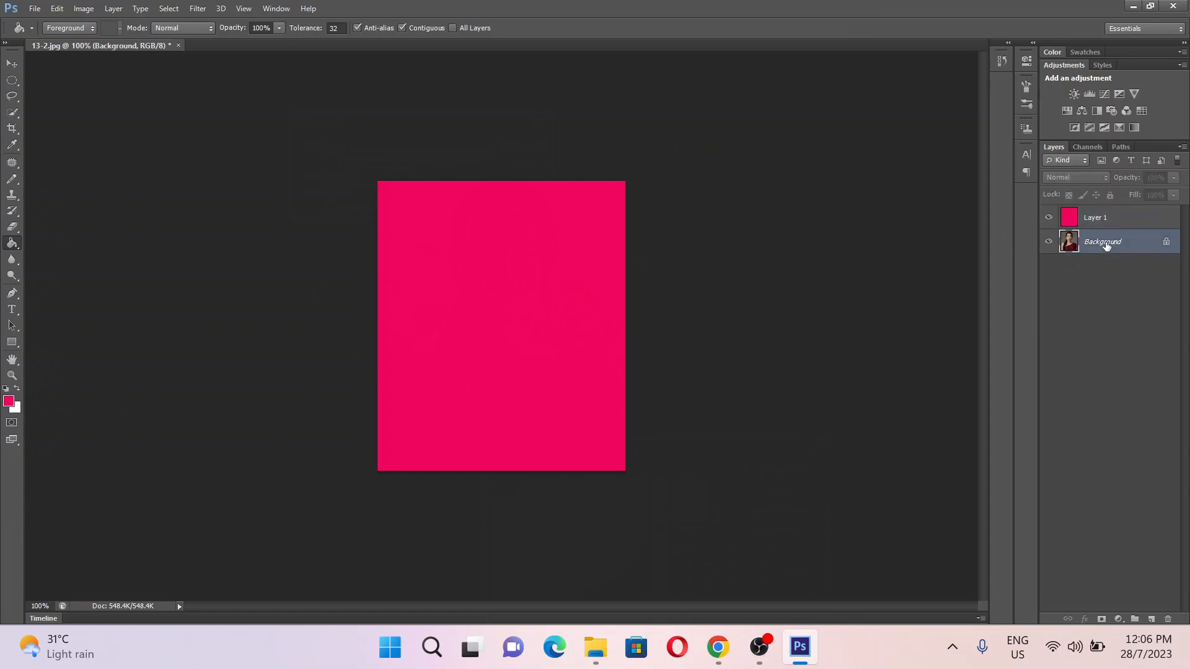
pyautogui.click(1106, 246)
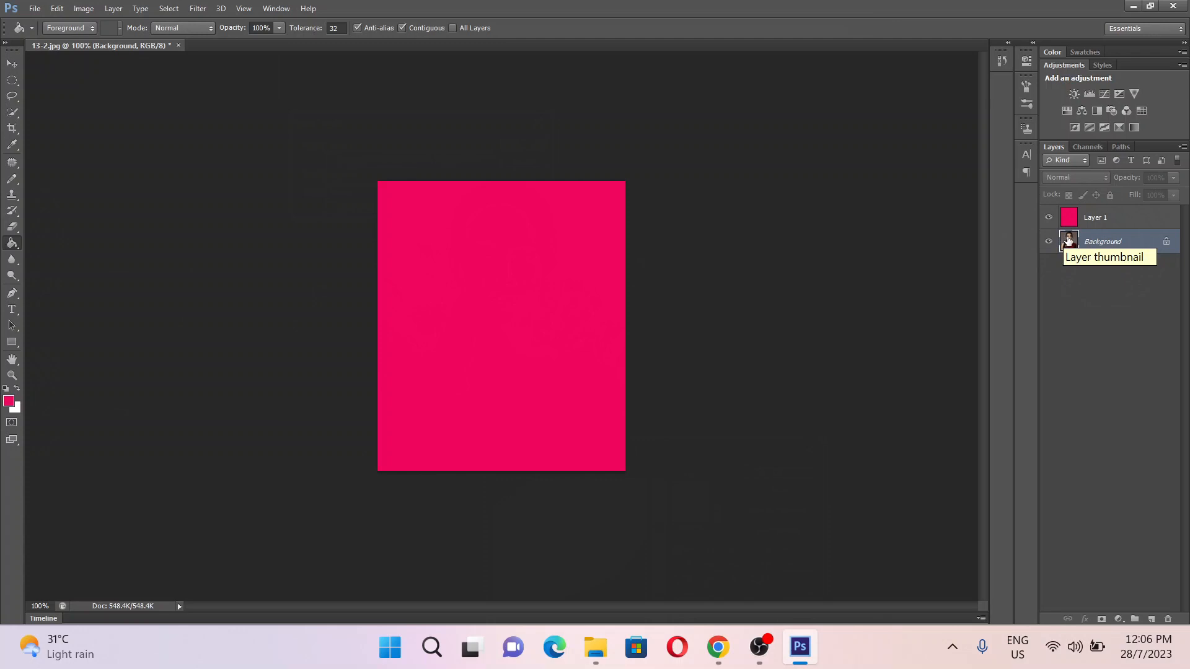
pyautogui.click(1090, 220)
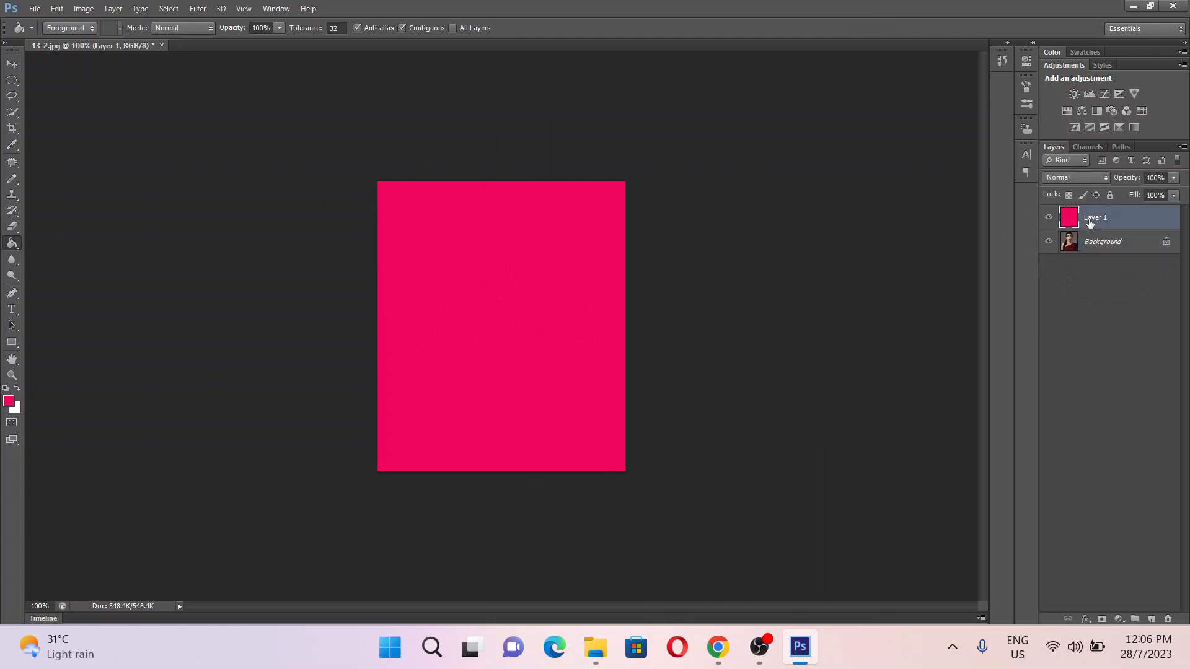
pyautogui.moveTo(1090, 223); pyautogui.dragTo(1101, 250)
pyautogui.press('ctrl')
# Step: Convert the Background into a regular layer and move the pink Layer 1 beneath it
pyautogui.doubleClick(1131, 245)
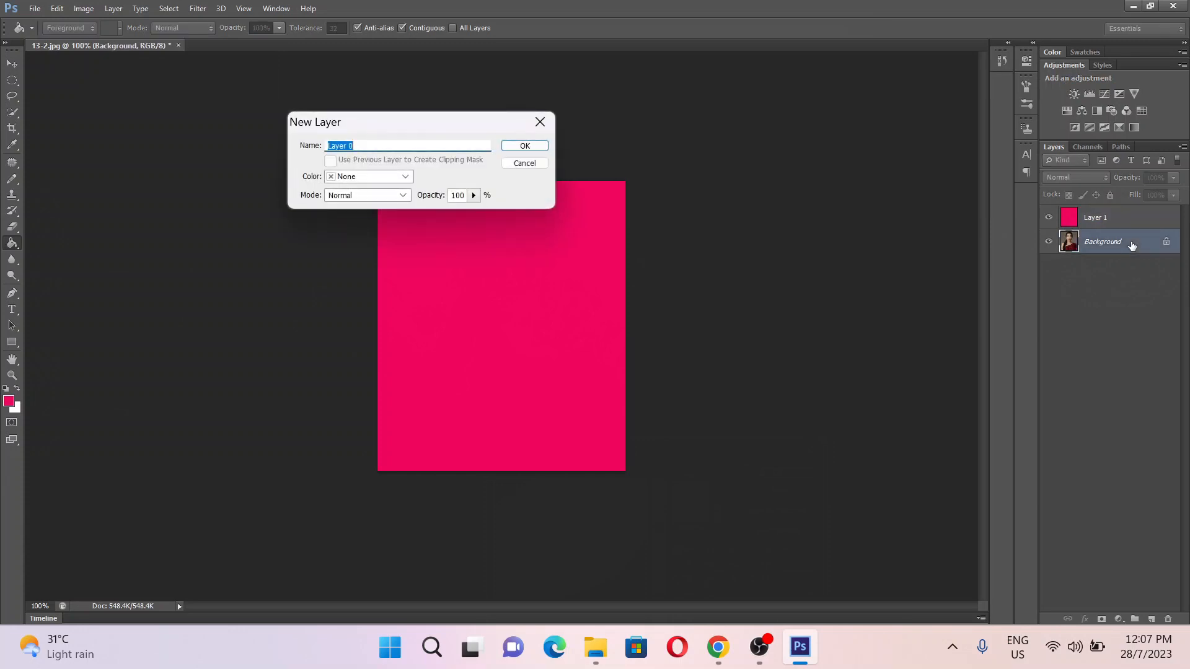
pyautogui.click(524, 146)
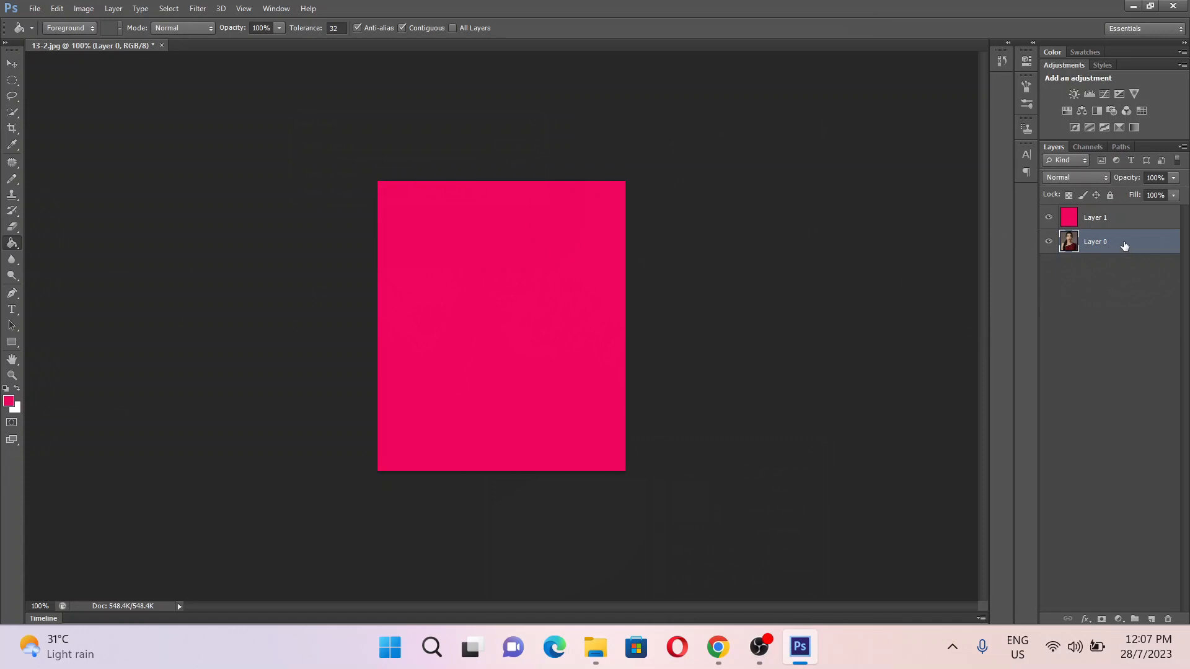
pyautogui.moveTo(1121, 221); pyautogui.dragTo(1117, 251)
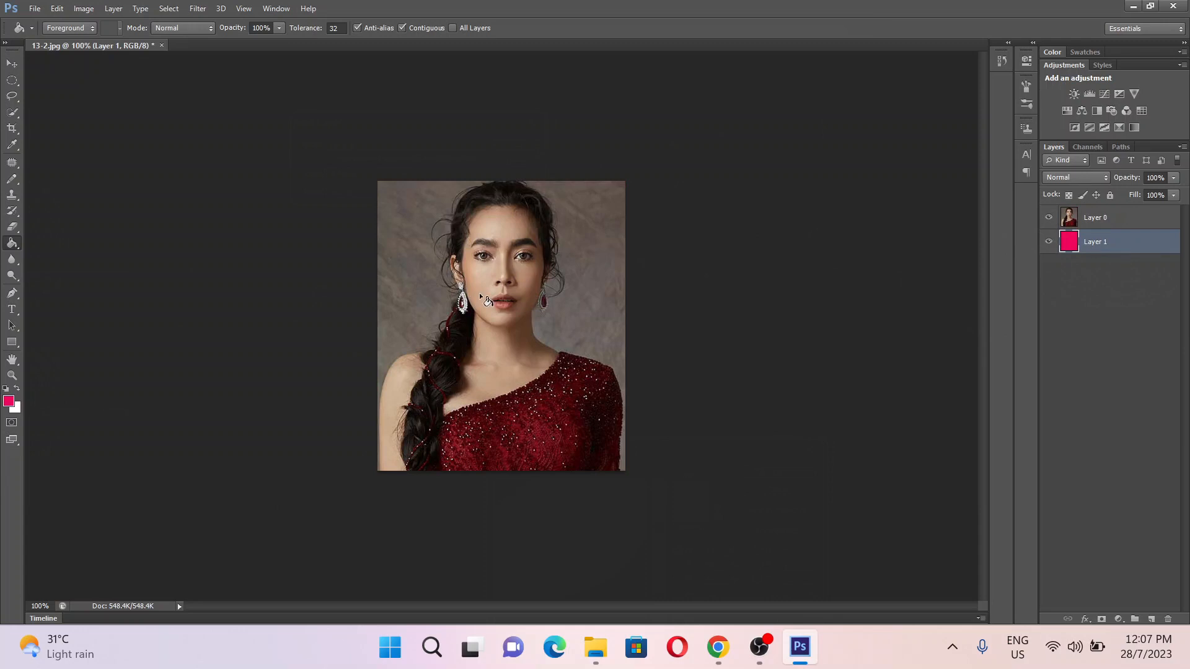
pyautogui.click(13, 112)
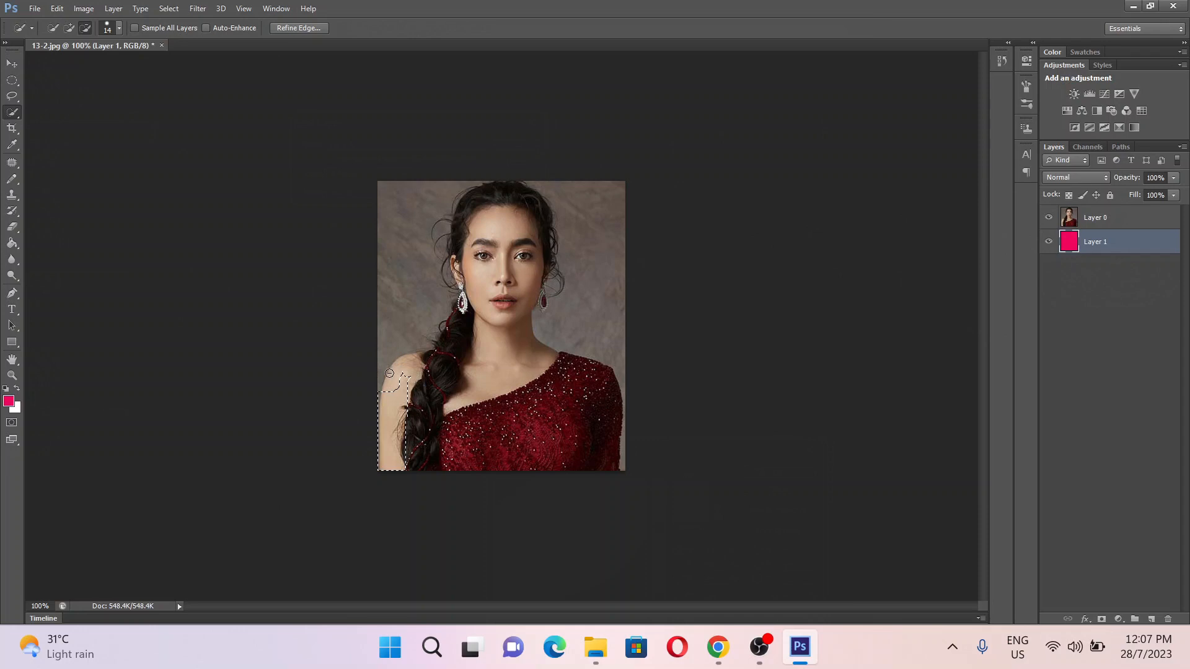
pyautogui.click(1114, 240)
pyautogui.click(1115, 241)
pyautogui.hotkey('ctrl', 'd')
# Step: Make a quick selection over the woman's body on the portrait's Layer 0
pyautogui.click(1099, 221)
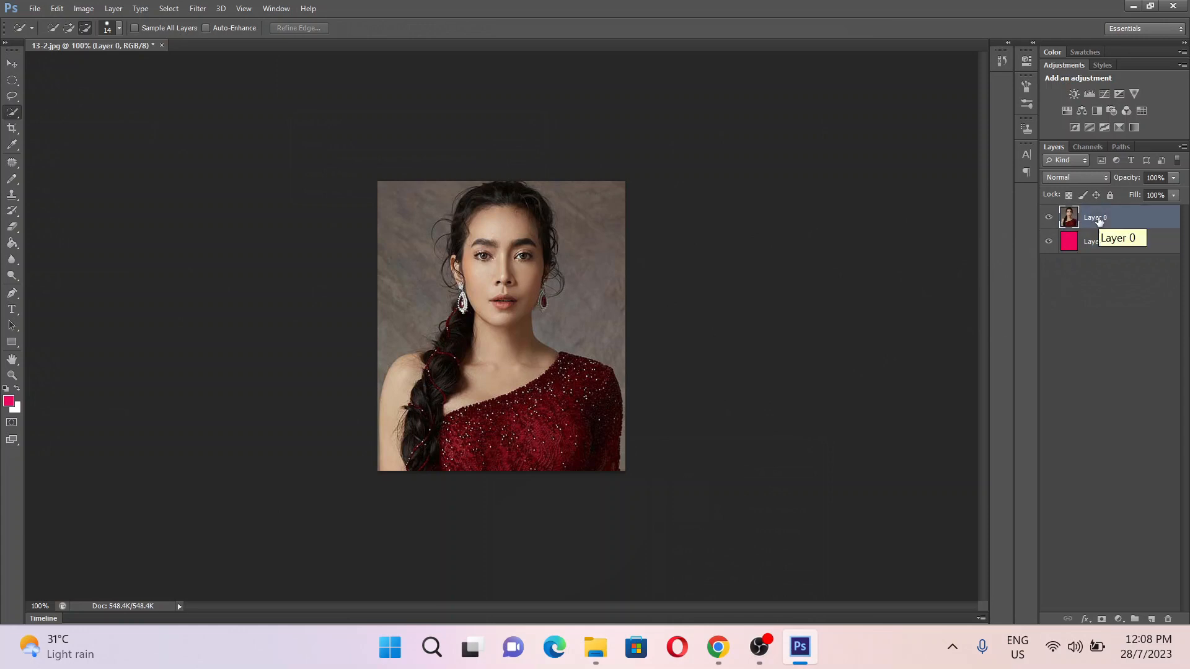
pyautogui.click(391, 453)
pyautogui.moveTo(392, 452)
pyautogui.mouseDown()
pyautogui.moveTo(412, 376)
pyautogui.moveTo(442, 365)
pyautogui.moveTo(471, 313)
pyautogui.moveTo(480, 321)
pyautogui.moveTo(500, 304)
pyautogui.moveTo(489, 216)
pyautogui.moveTo(459, 241)
pyautogui.moveTo(495, 204)
pyautogui.moveTo(540, 322)
pyautogui.moveTo(517, 234)
pyautogui.moveTo(564, 271)
pyautogui.moveTo(544, 403)
pyautogui.moveTo(496, 414)
pyautogui.moveTo(481, 450)
pyautogui.moveTo(564, 451)
pyautogui.mouseUp()
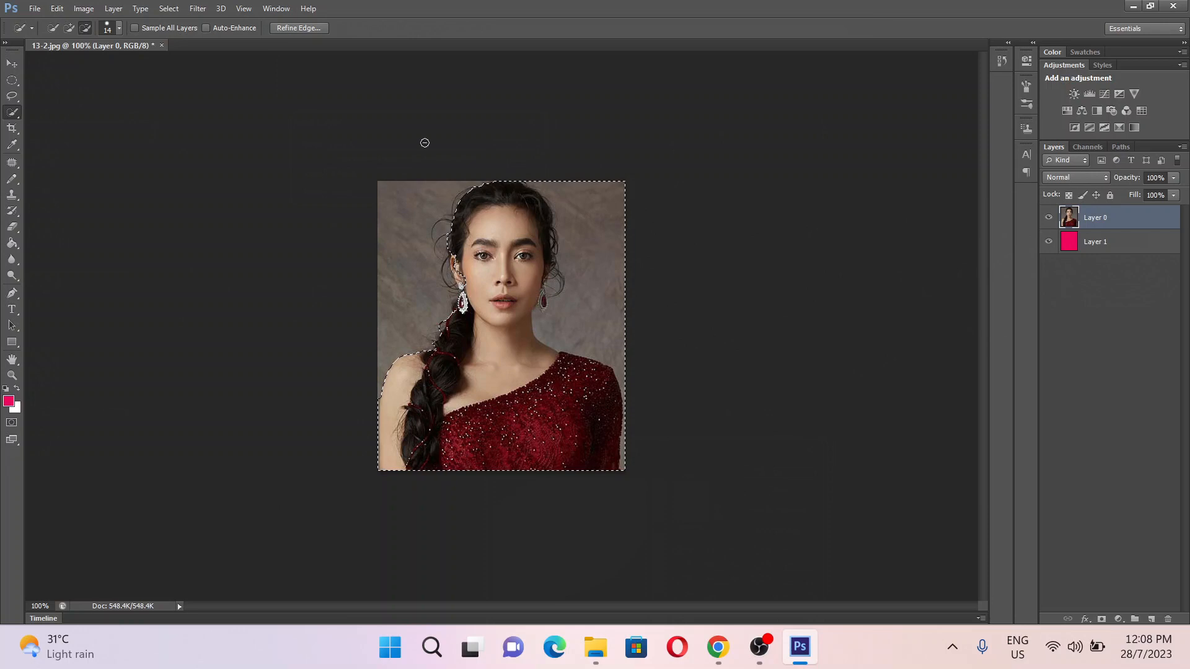
# Step: Subtract the backdrop beside the head and shoulder from the selection and include the loose hair strands around the head
pyautogui.click(83, 28)
pyautogui.click(68, 28)
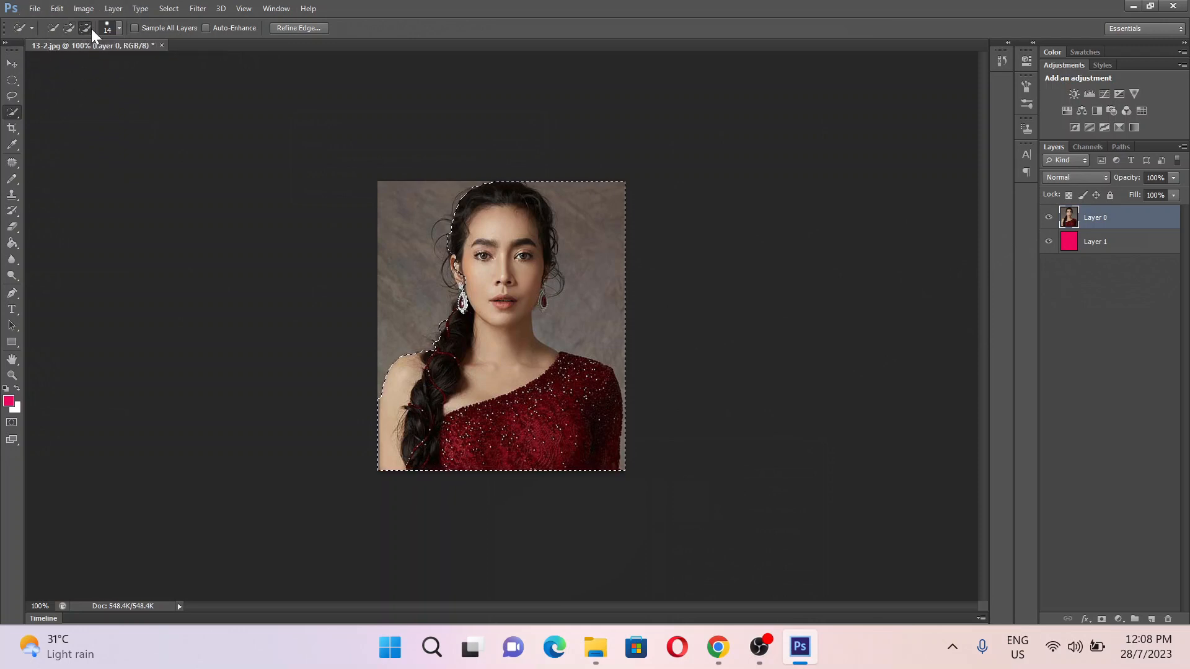
pyautogui.click(91, 28)
pyautogui.moveTo(605, 214)
pyautogui.mouseDown()
pyautogui.moveTo(588, 232)
pyautogui.moveTo(573, 278)
pyautogui.mouseUp()
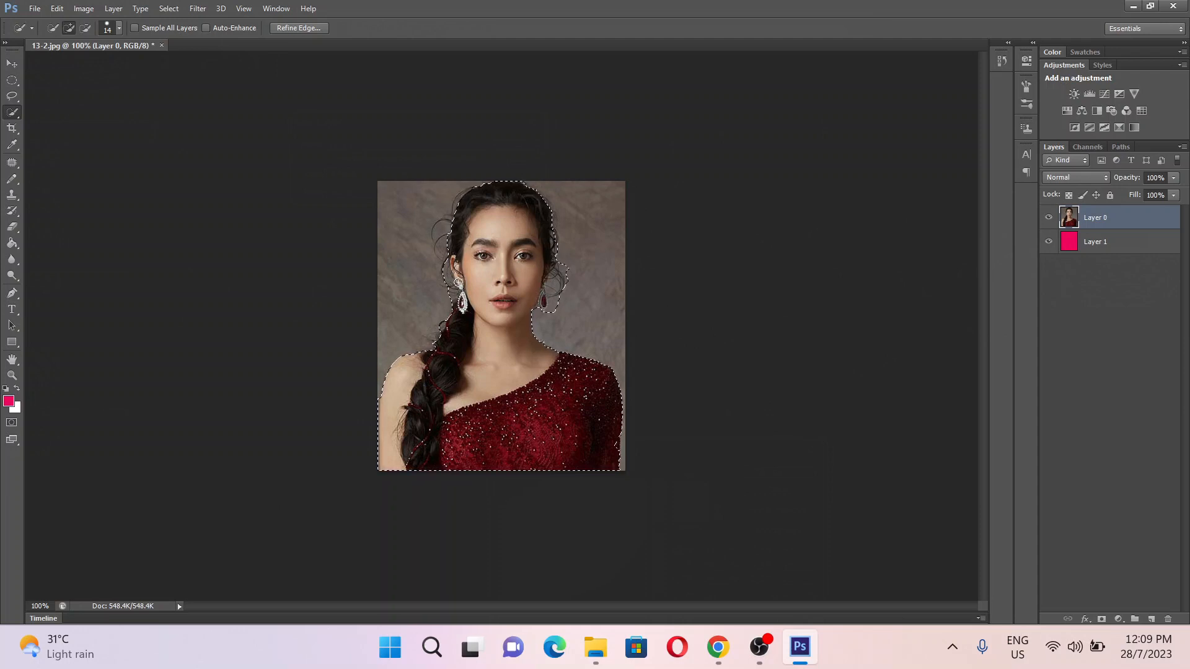
pyautogui.click(86, 28)
pyautogui.moveTo(432, 256)
pyautogui.mouseDown()
pyautogui.moveTo(400, 202)
pyautogui.moveTo(381, 225)
pyautogui.moveTo(415, 233)
pyautogui.mouseUp()
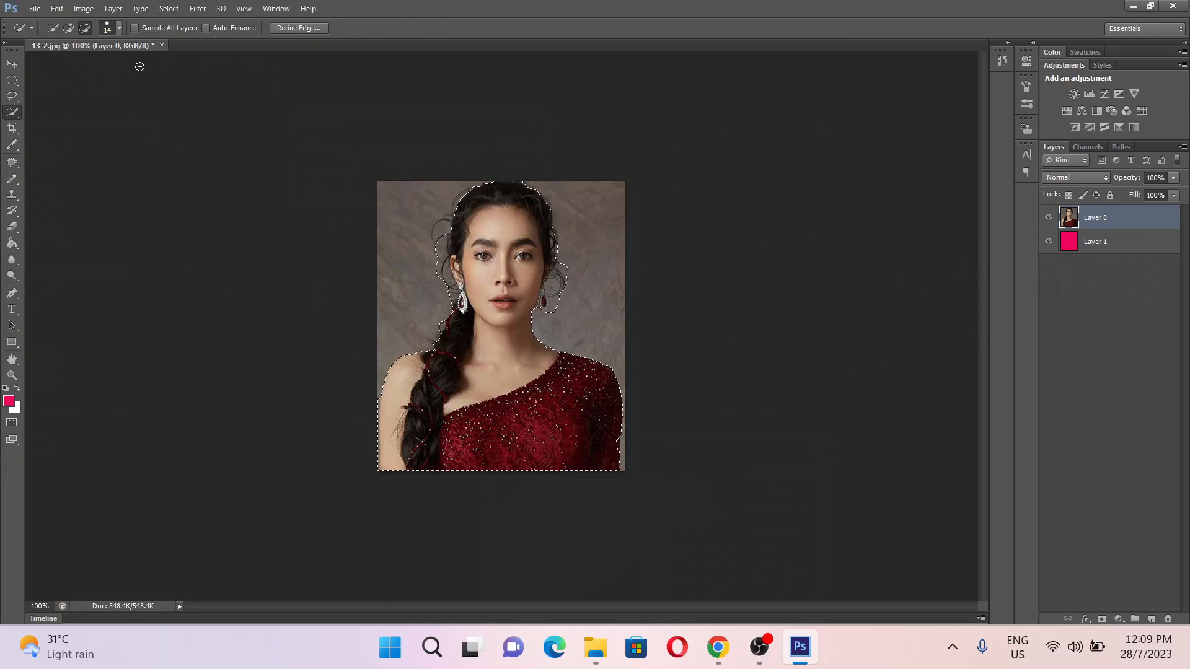
pyautogui.click(66, 26)
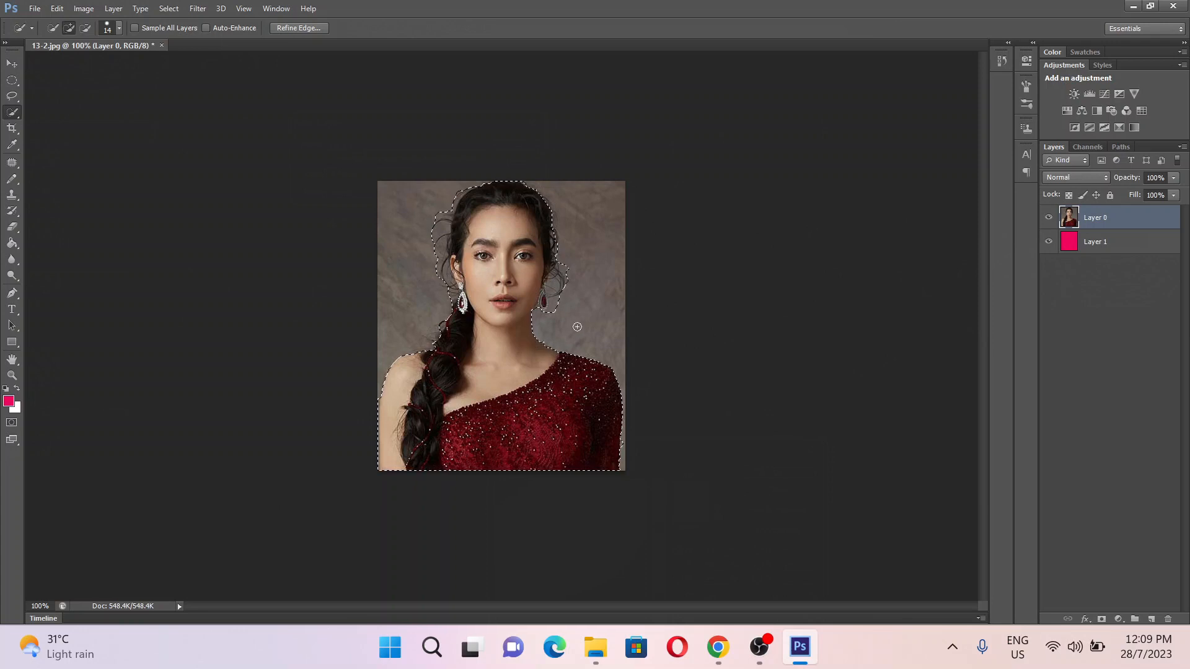
# Step: Open Refine Edge for the selection, keep the On Black view, enable Smart Radius and set the radius to 1.6 px
pyautogui.click(297, 28)
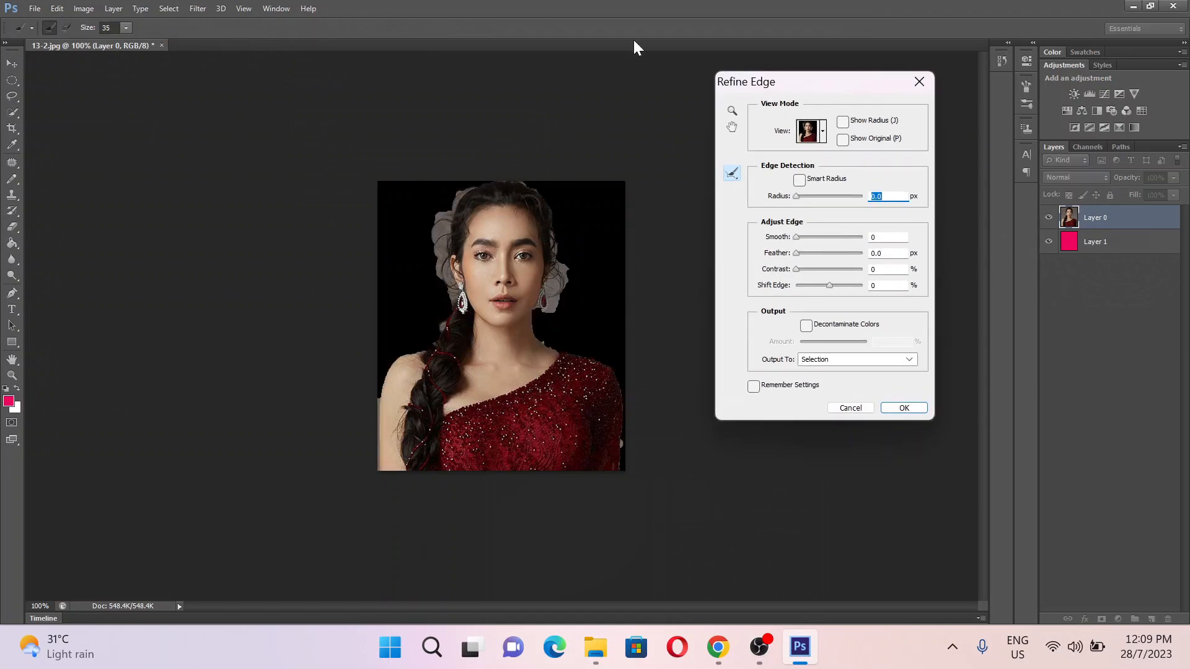
pyautogui.click(822, 131)
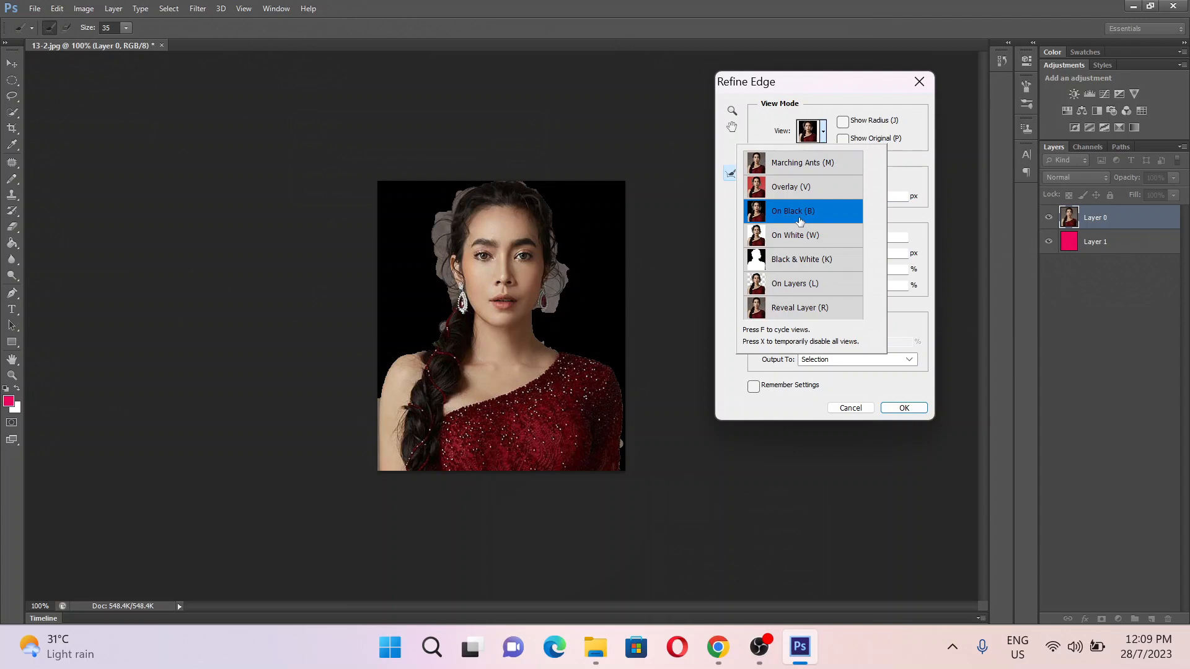
pyautogui.click(823, 132)
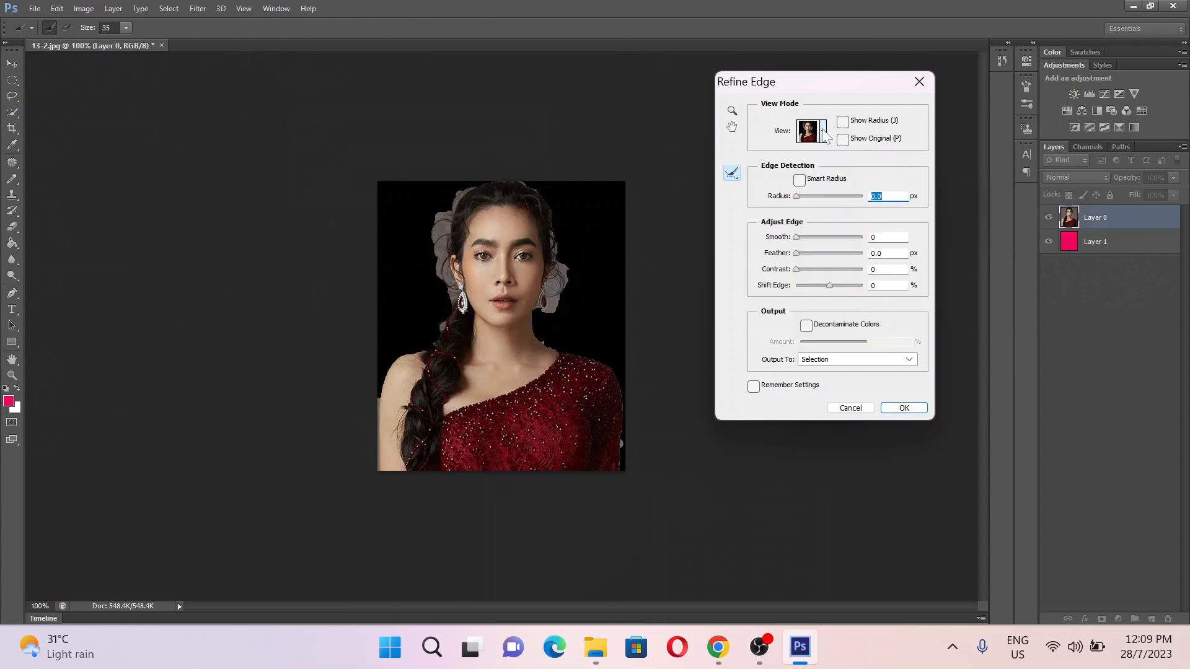
pyautogui.click(800, 181)
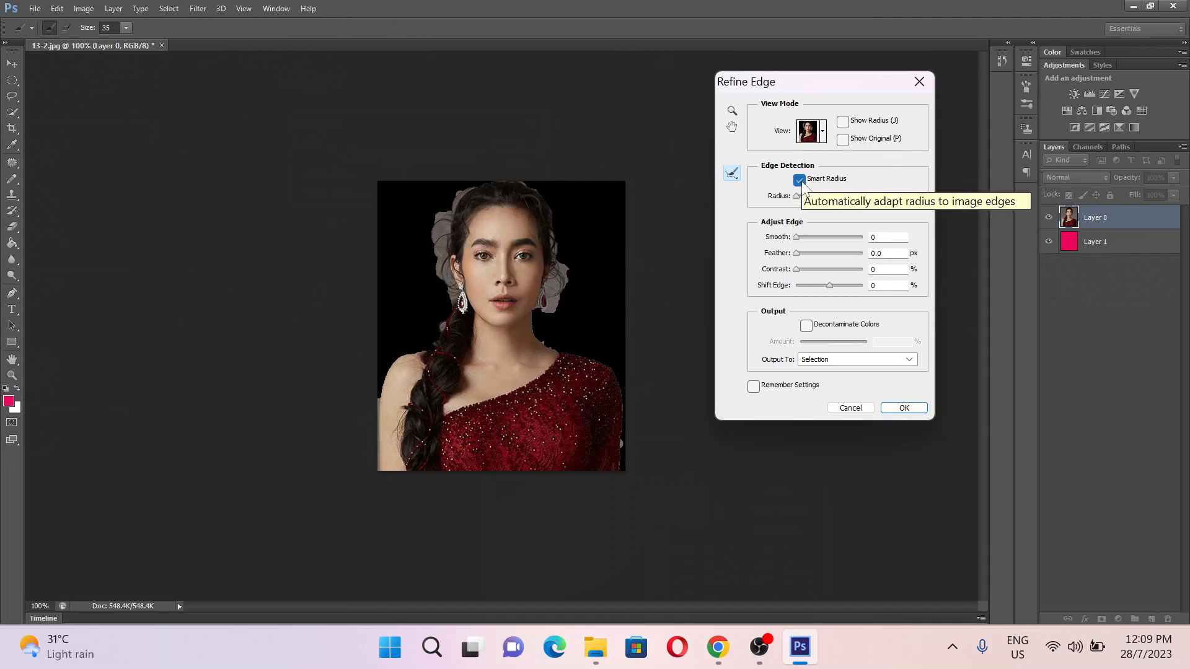
pyautogui.click(797, 197)
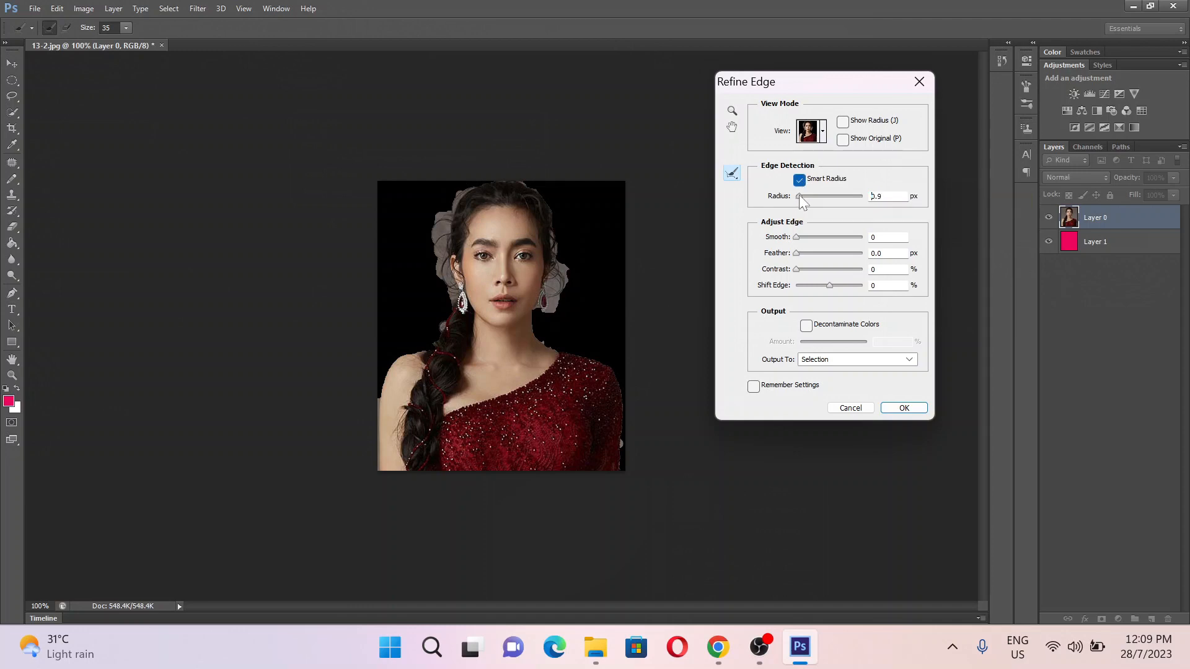
pyautogui.moveTo(798, 195); pyautogui.dragTo(824, 210)
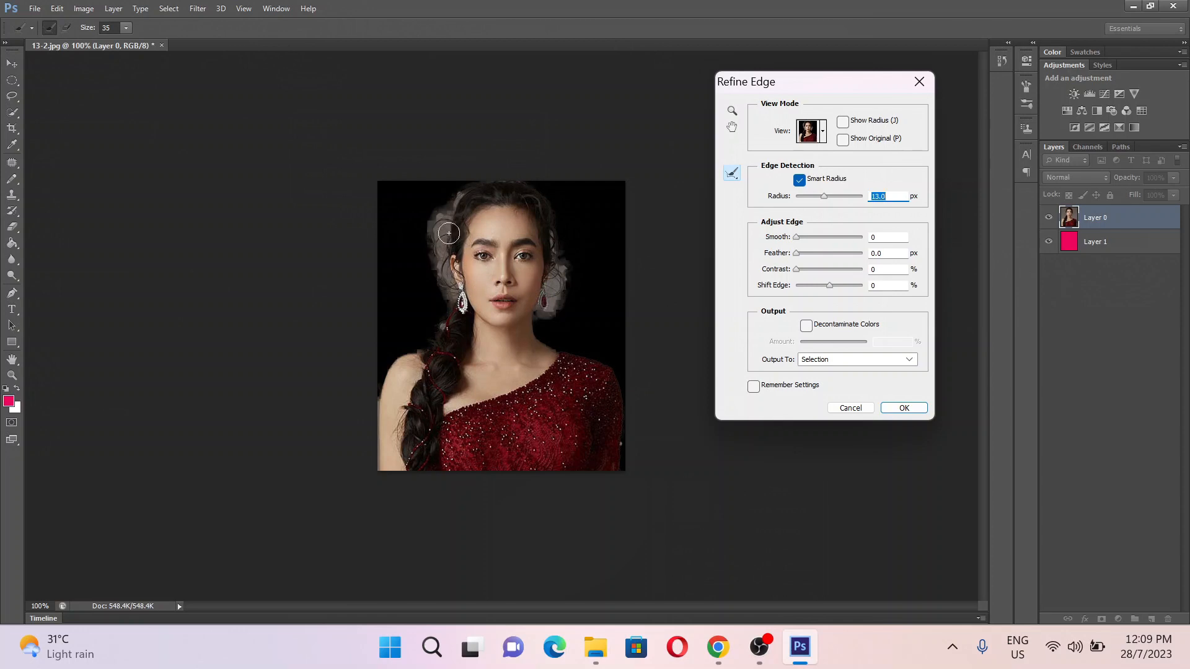
pyautogui.moveTo(824, 198)
pyautogui.mouseDown()
pyautogui.moveTo(826, 210)
pyautogui.moveTo(808, 214)
pyautogui.mouseUp()
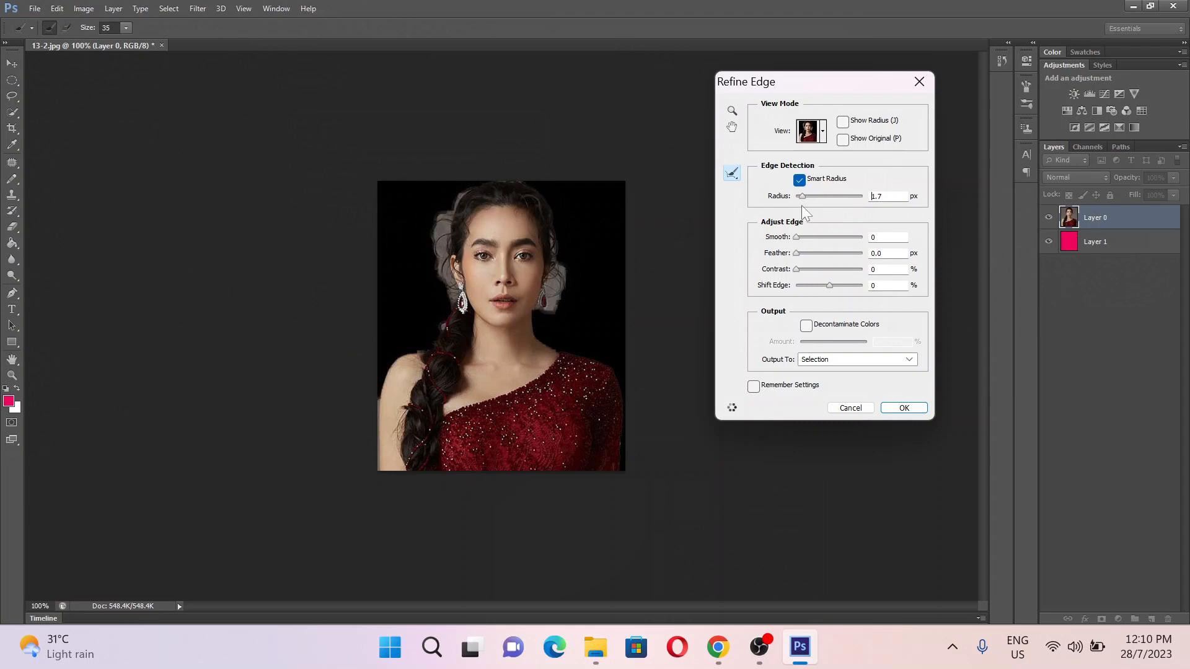
pyautogui.moveTo(801, 203); pyautogui.dragTo(801, 204)
# Step: Brush the Refine Radius tool at size 35 along the hair edges on both sides of the head to clear the leftover backdrop
pyautogui.click(126, 28)
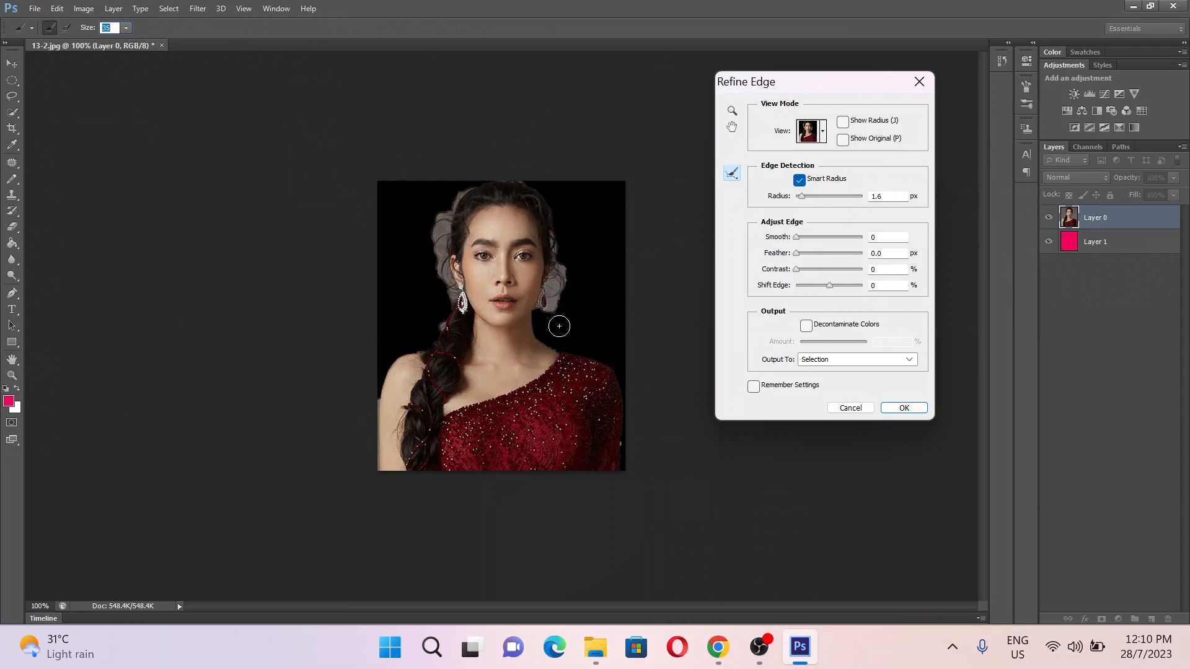
pyautogui.moveTo(550, 329)
pyautogui.mouseDown()
pyautogui.moveTo(561, 255)
pyautogui.moveTo(563, 273)
pyautogui.moveTo(558, 297)
pyautogui.moveTo(538, 195)
pyautogui.moveTo(474, 187)
pyautogui.moveTo(448, 210)
pyautogui.moveTo(435, 247)
pyautogui.moveTo(448, 280)
pyautogui.moveTo(438, 340)
pyautogui.moveTo(440, 303)
pyautogui.moveTo(424, 303)
pyautogui.mouseUp()
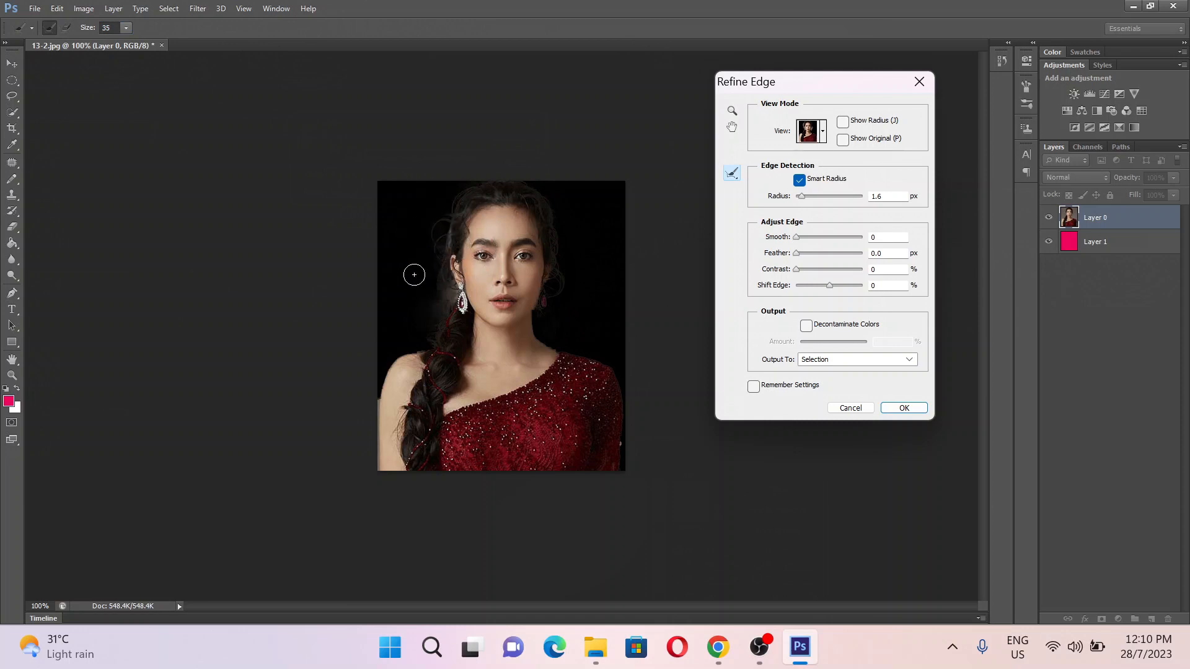
pyautogui.moveTo(444, 242)
pyautogui.mouseDown()
pyautogui.moveTo(457, 219)
pyautogui.moveTo(437, 240)
pyautogui.moveTo(438, 223)
pyautogui.mouseUp()
pyautogui.moveTo(449, 297); pyautogui.dragTo(455, 288)
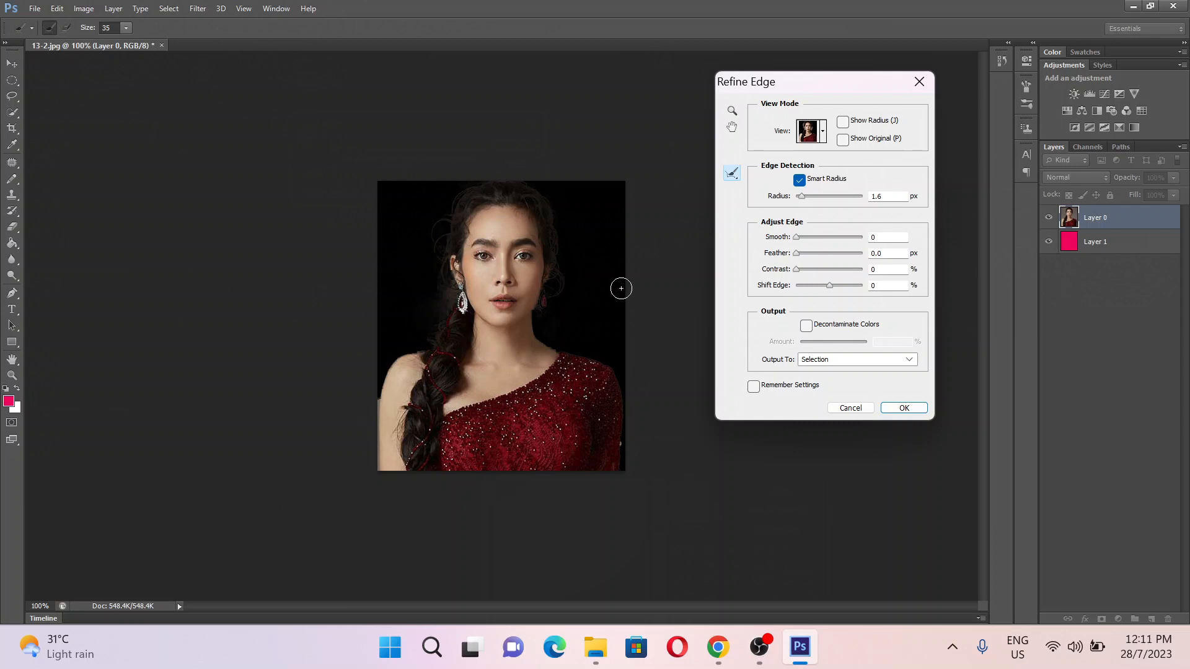
# Step: Enable Decontaminate Colors, adjust its amount, and output the refined edge as a new layer with layer mask
pyautogui.click(806, 327)
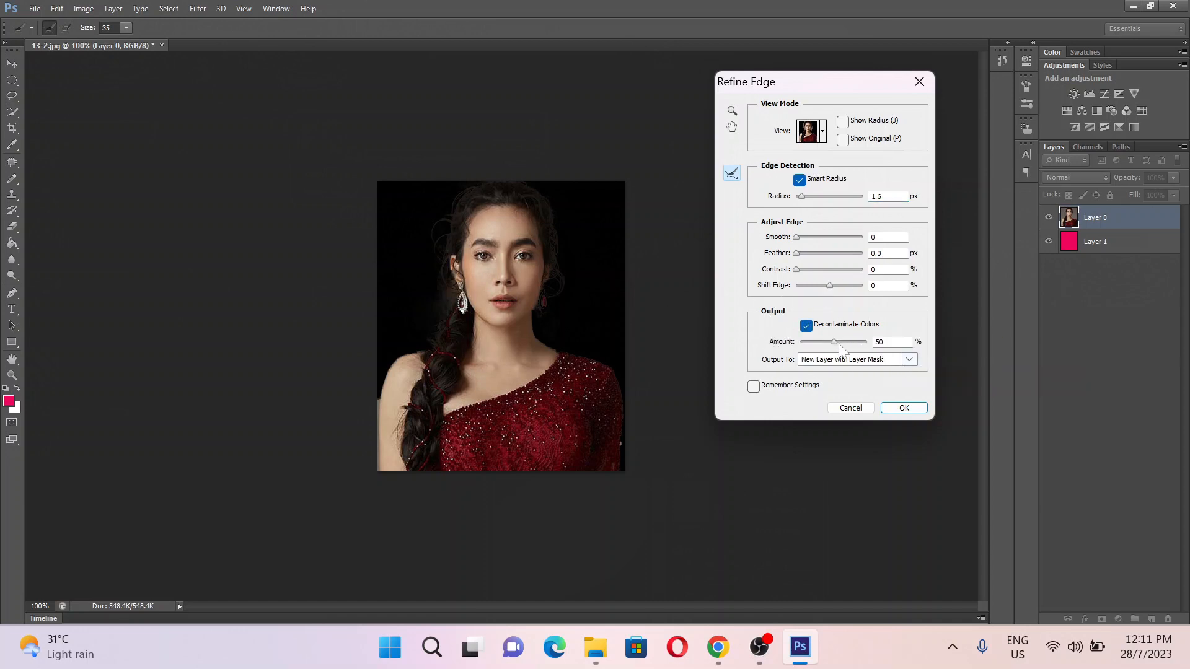
pyautogui.moveTo(834, 345)
pyautogui.mouseDown()
pyautogui.moveTo(856, 344)
pyautogui.moveTo(804, 345)
pyautogui.moveTo(827, 355)
pyautogui.mouseUp()
pyautogui.moveTo(828, 357); pyautogui.dragTo(838, 358)
pyautogui.click(908, 408)
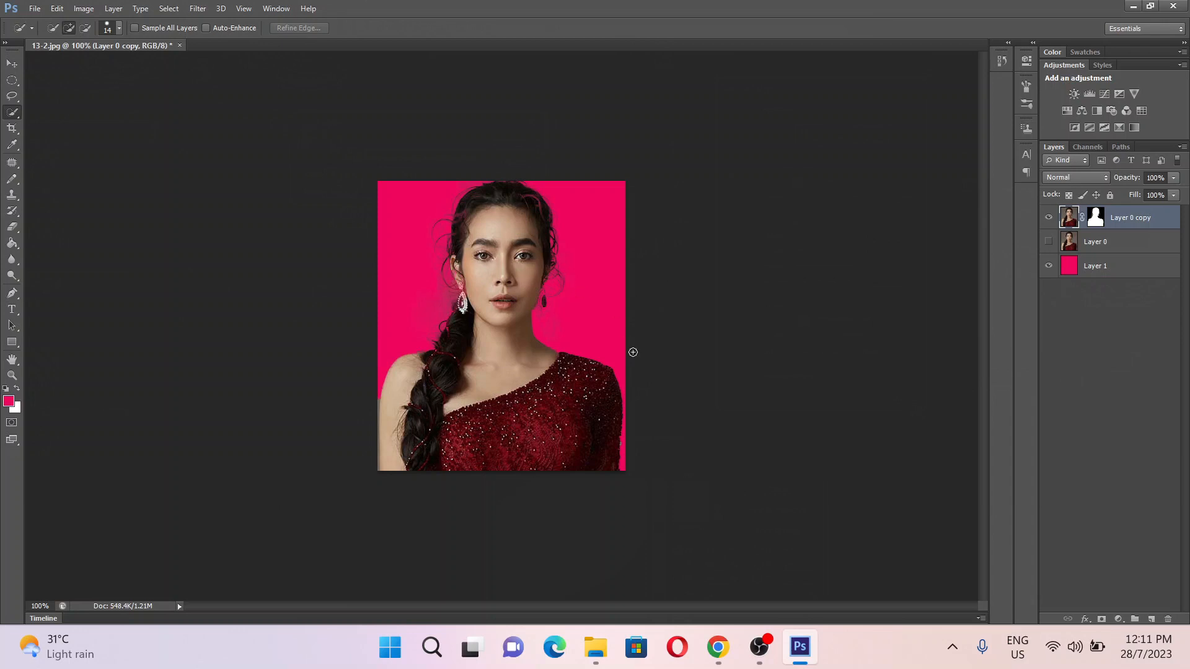
pyautogui.click(755, 651)
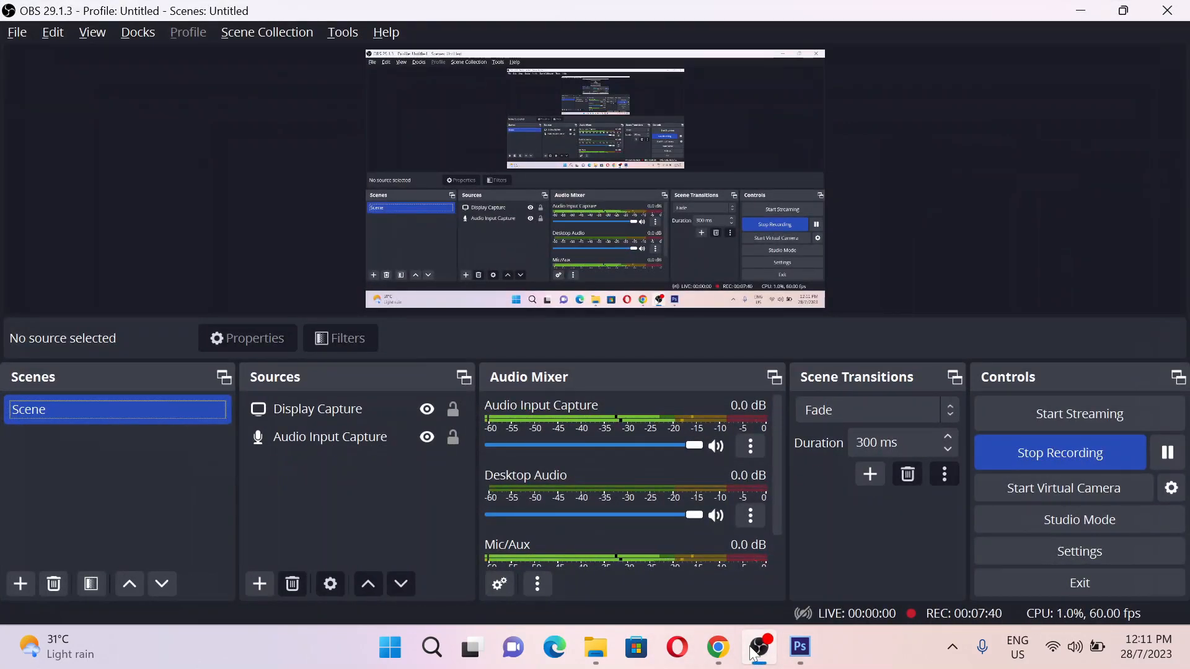
pyautogui.click(799, 648)
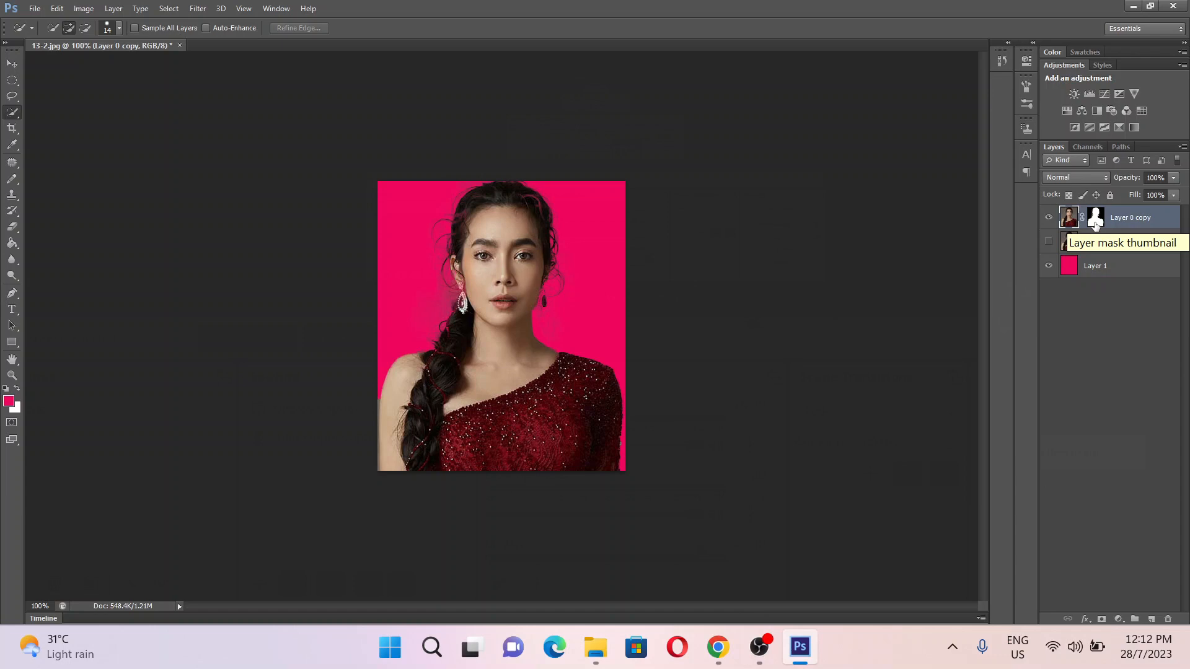
# Step: Apply the layer mask on Layer 0 copy and nudge the cutout slightly with the Move tool
pyautogui.rightClick(1095, 224)
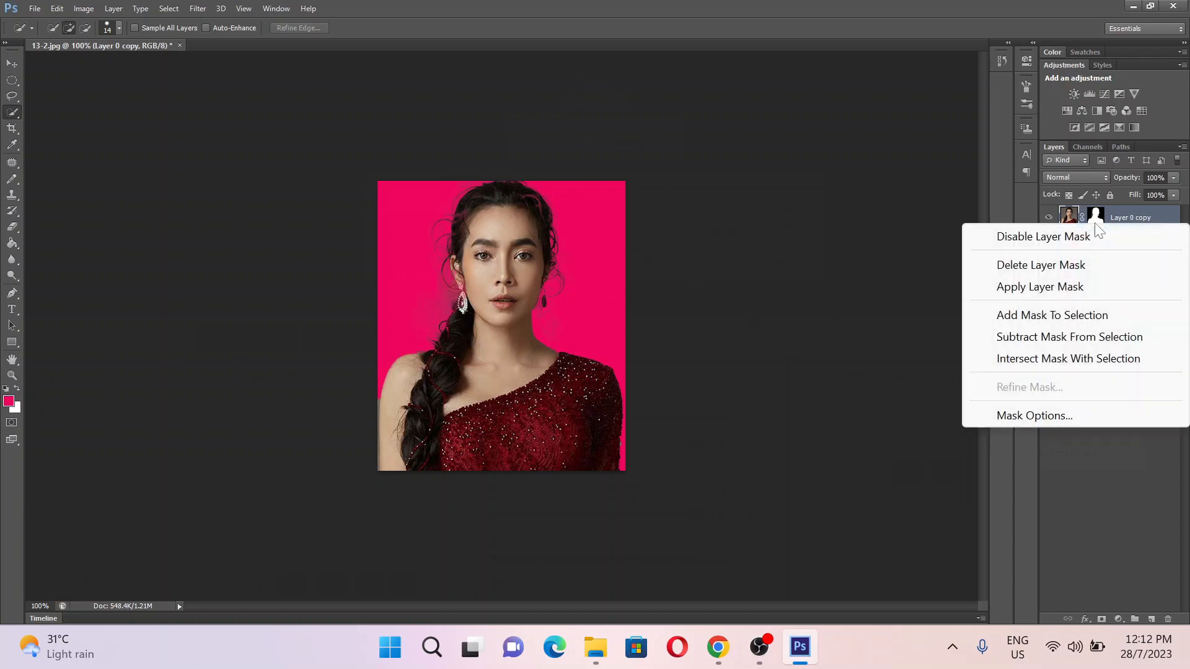
pyautogui.click(1040, 289)
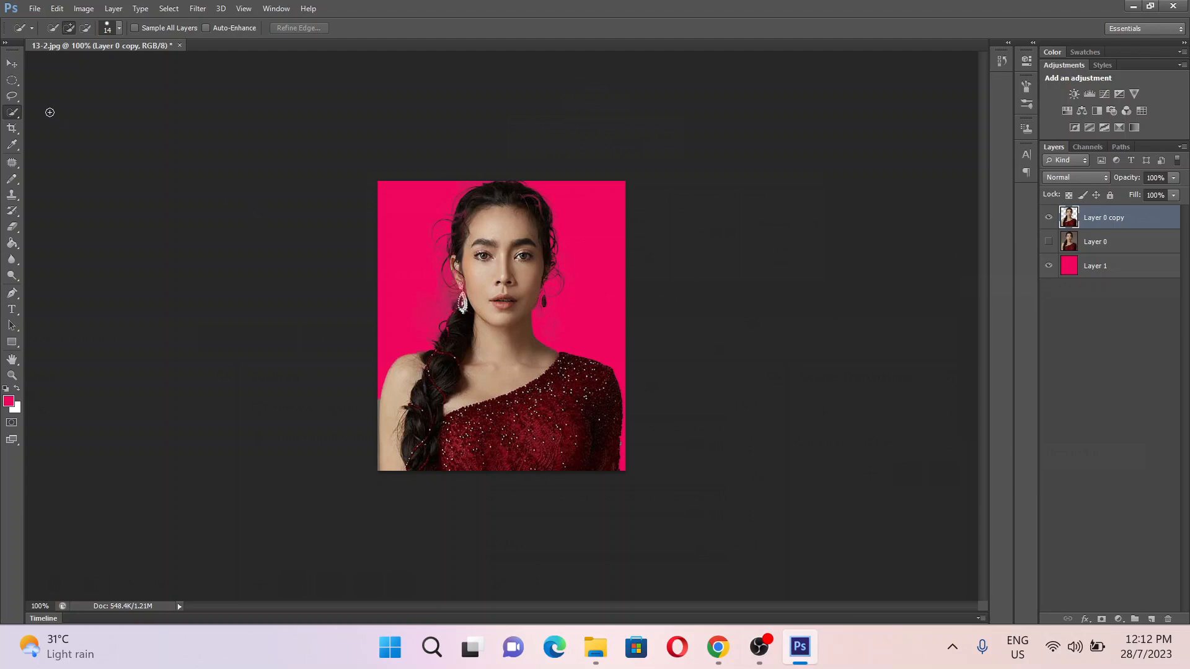
pyautogui.click(11, 63)
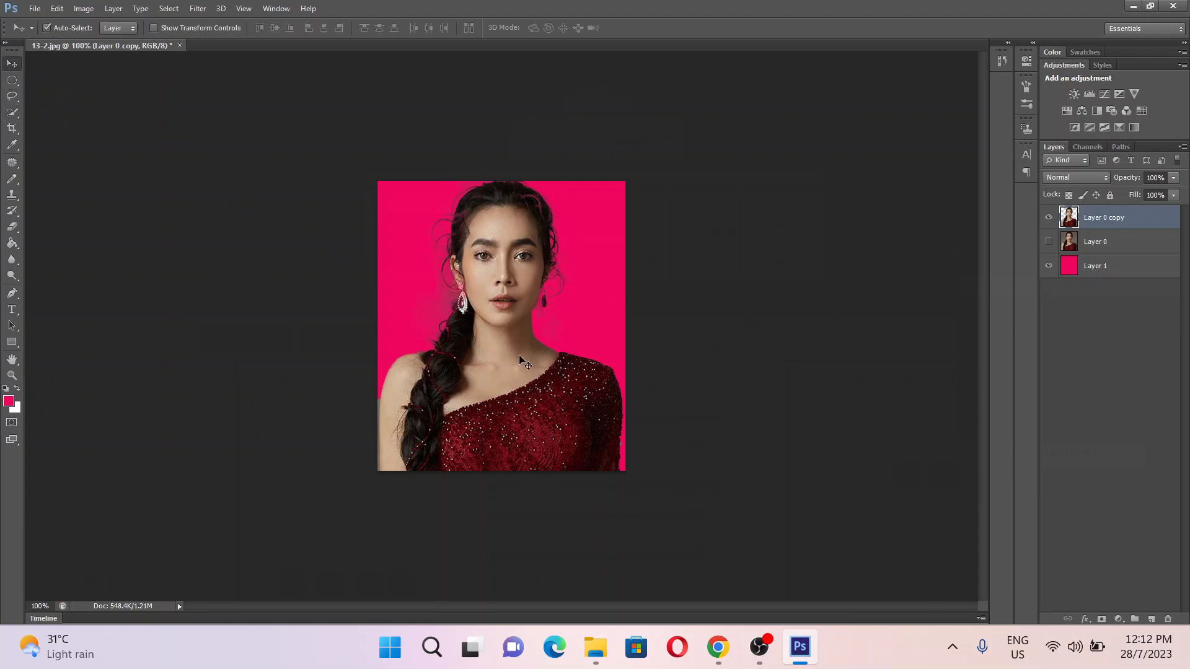
pyautogui.moveTo(521, 358)
pyautogui.mouseDown()
pyautogui.moveTo(553, 285)
pyautogui.moveTo(573, 315)
pyautogui.moveTo(522, 358)
pyautogui.mouseUp()
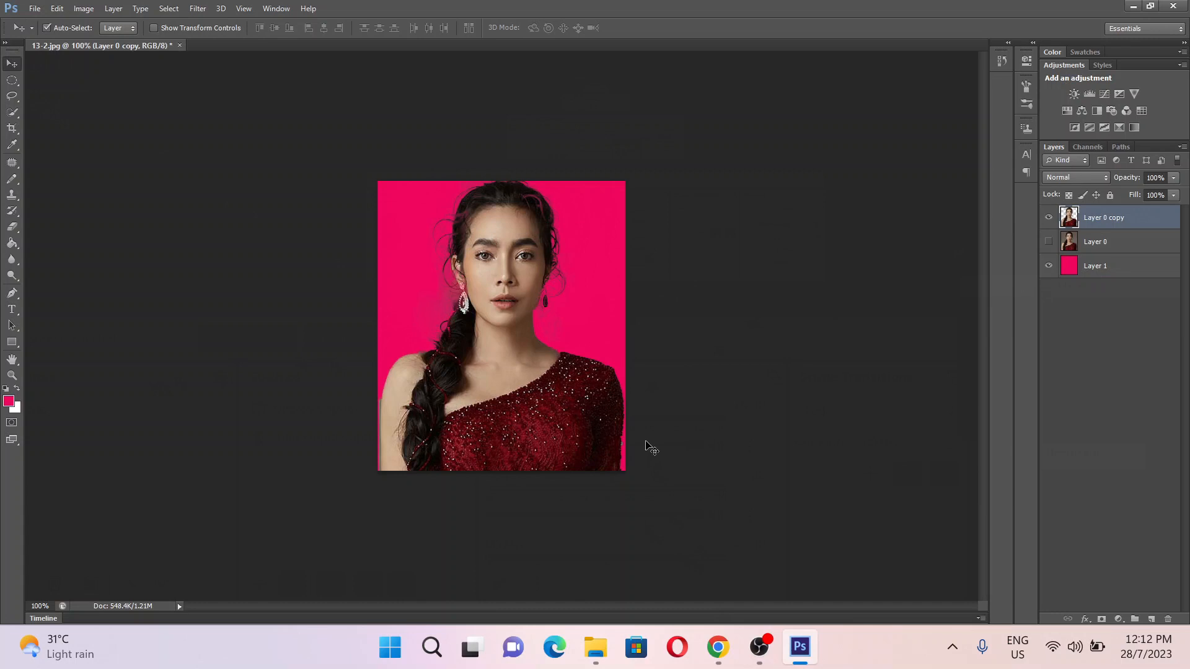
# Step: Open the blue starburst JPG from the Photoshop Exercise folder as a second document
pyautogui.hotkey('ctrl', 'o')
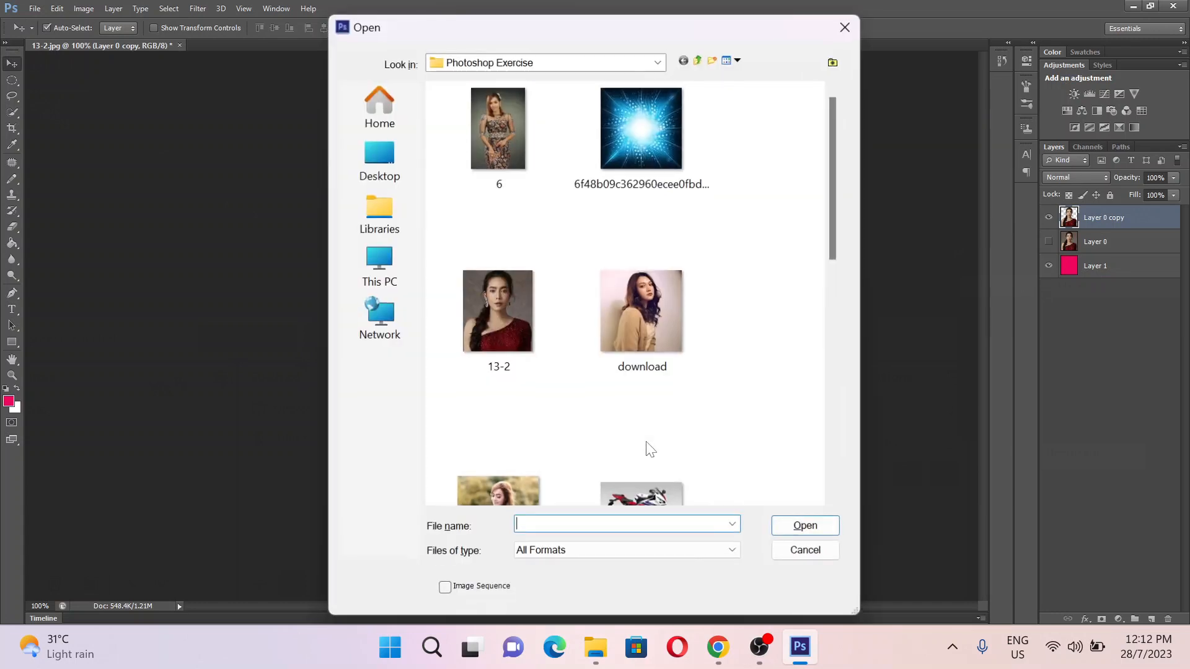
pyautogui.click(639, 140)
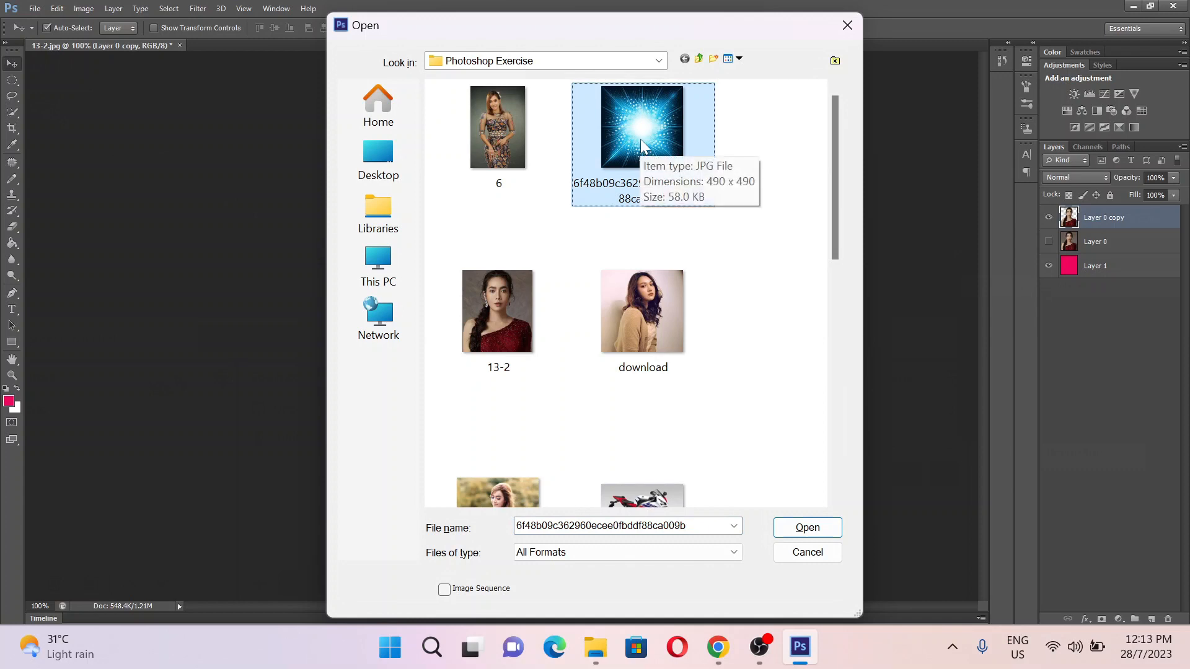
pyautogui.click(818, 530)
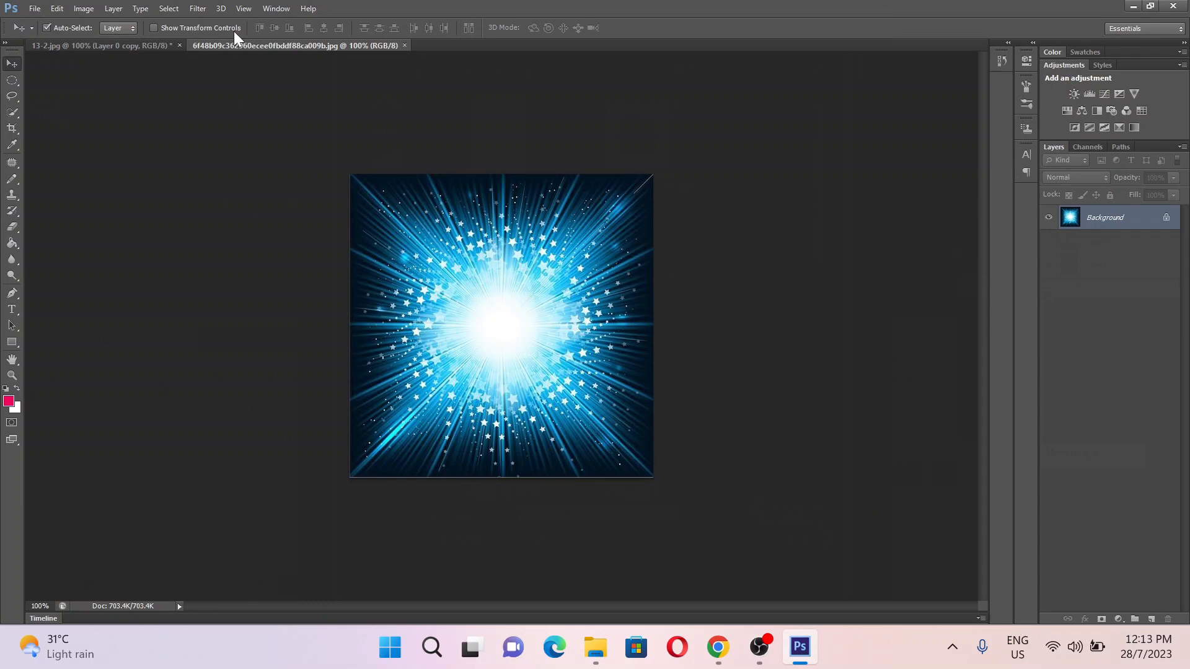
# Step: Copy the woman's cutout from 13-2.jpg into the starburst image and position it centred in the lower part of the canvas
pyautogui.click(144, 42)
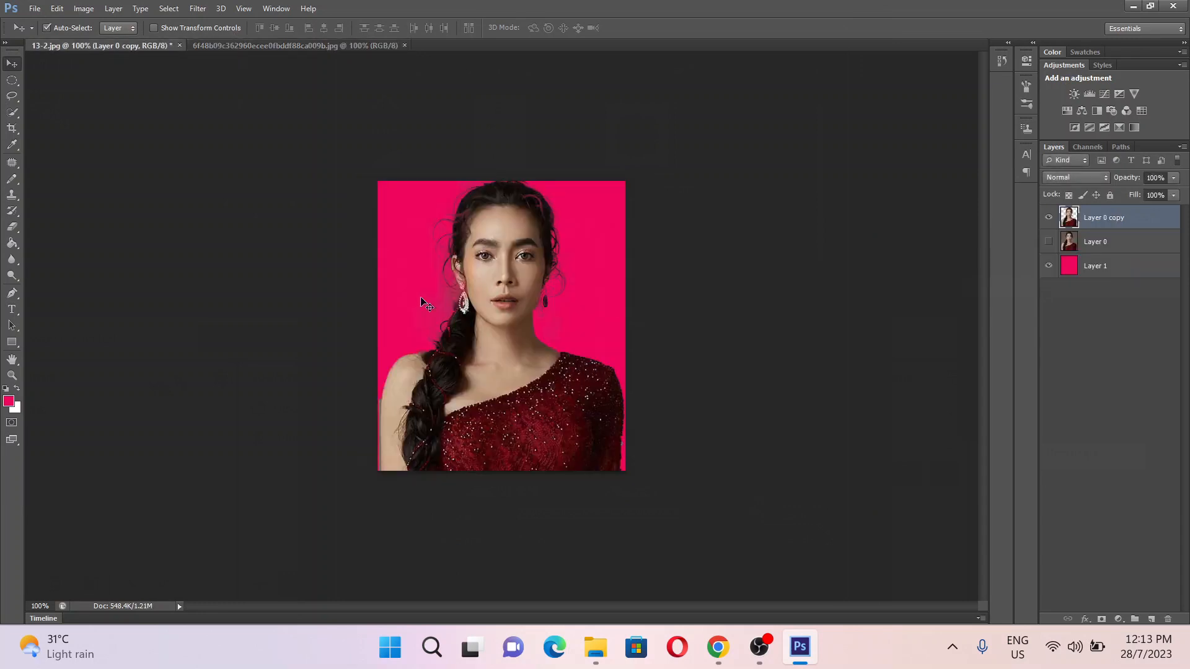
pyautogui.moveTo(514, 371)
pyautogui.mouseDown()
pyautogui.moveTo(418, 254)
pyautogui.moveTo(300, 49)
pyautogui.moveTo(531, 324)
pyautogui.moveTo(523, 376)
pyautogui.mouseUp()
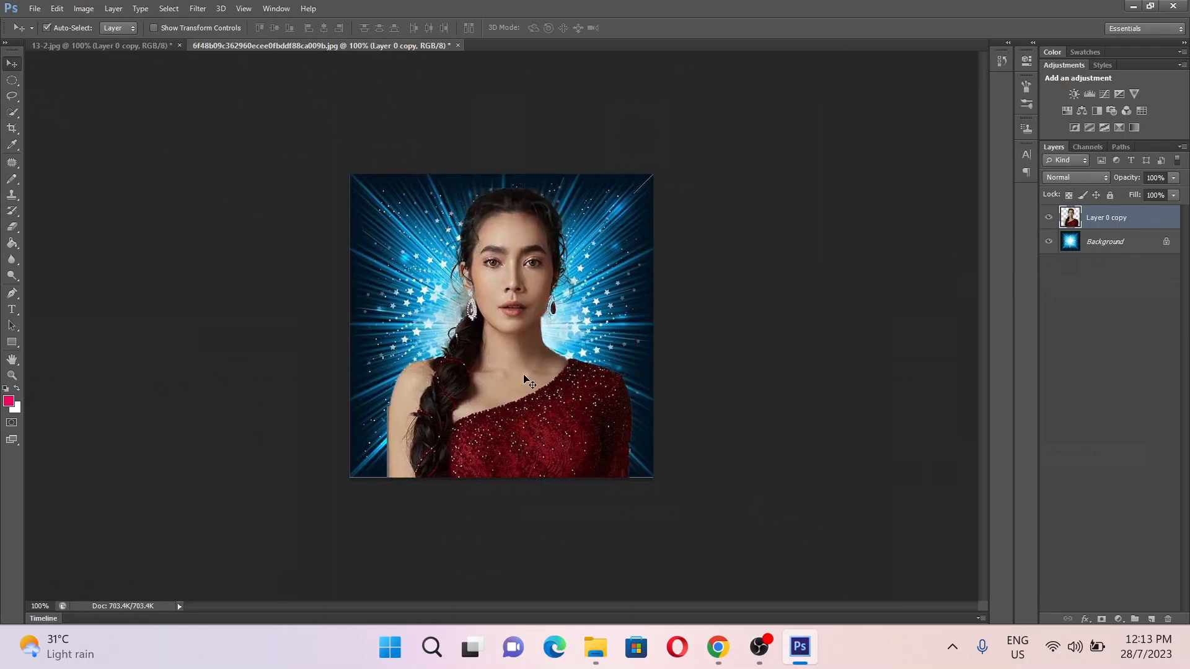
pyautogui.moveTo(524, 374); pyautogui.dragTo(510, 377)
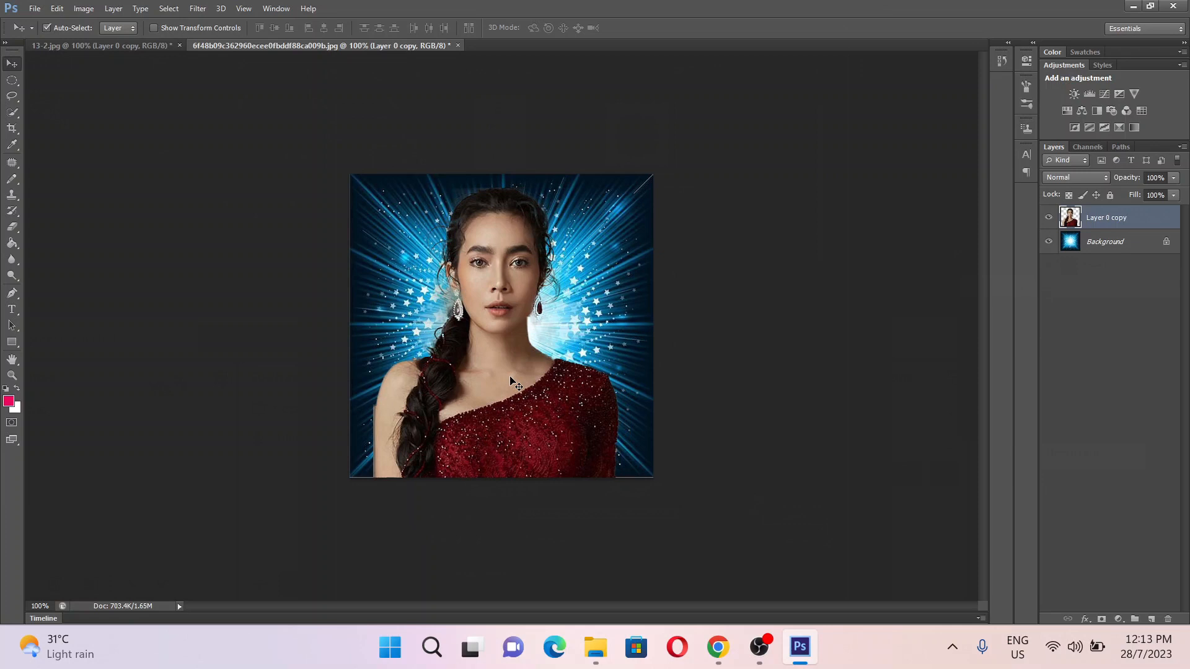
pyautogui.moveTo(499, 338); pyautogui.dragTo(508, 396)
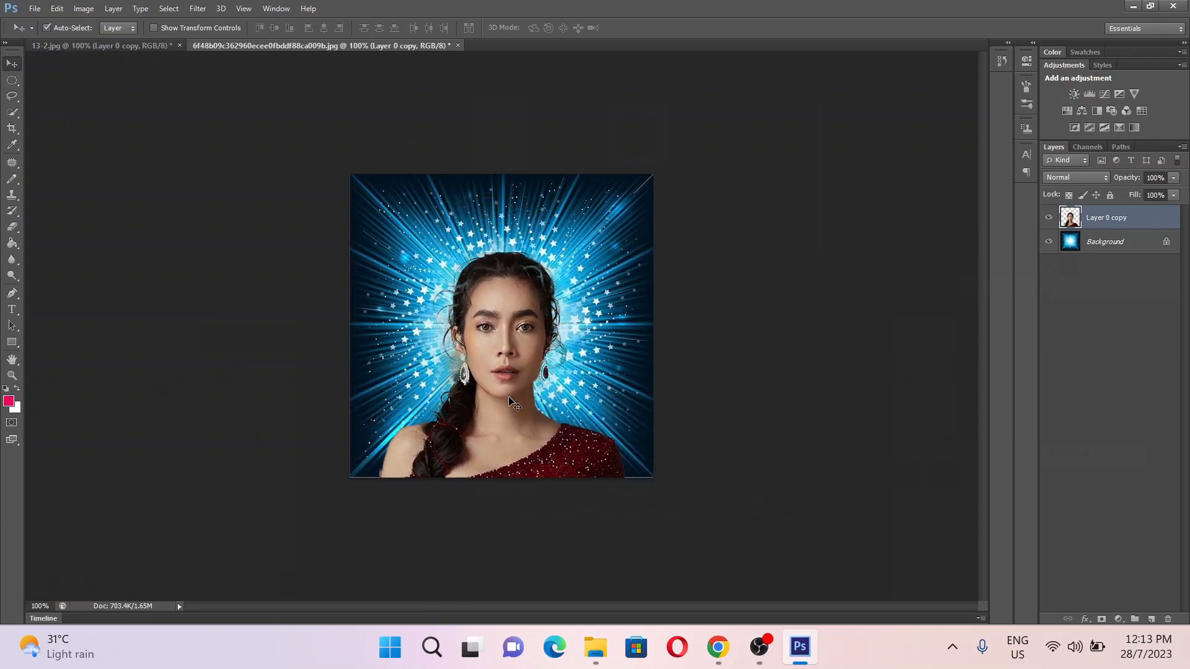
# Step: Return to the 13-2.jpg document and minimise the program window to show the desktop
pyautogui.click(155, 43)
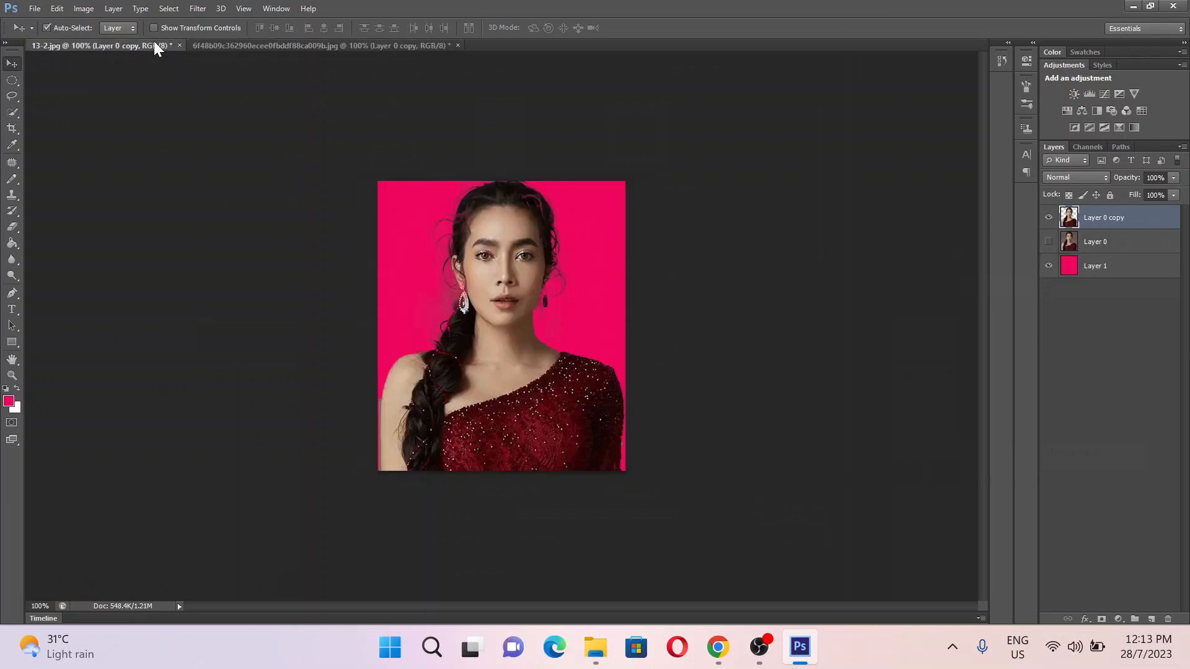
pyautogui.moveTo(515, 287)
pyautogui.mouseDown()
pyautogui.moveTo(489, 268)
pyautogui.moveTo(515, 288)
pyautogui.moveTo(521, 271)
pyautogui.moveTo(520, 283)
pyautogui.mouseUp()
pyautogui.click(1148, 6)
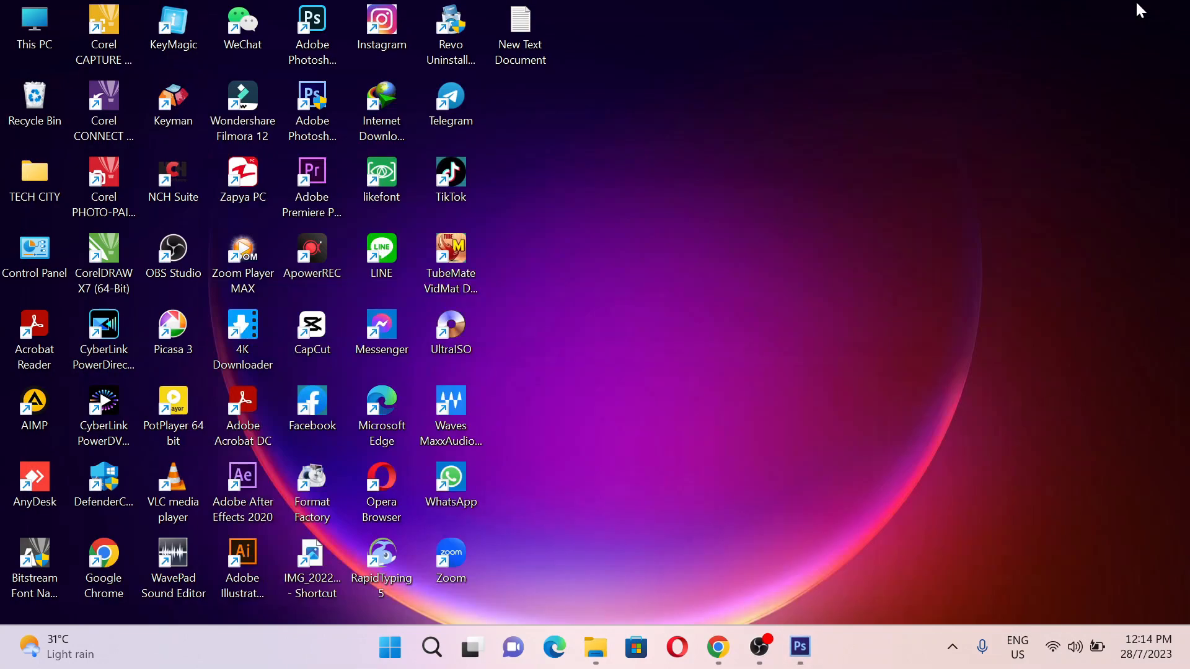